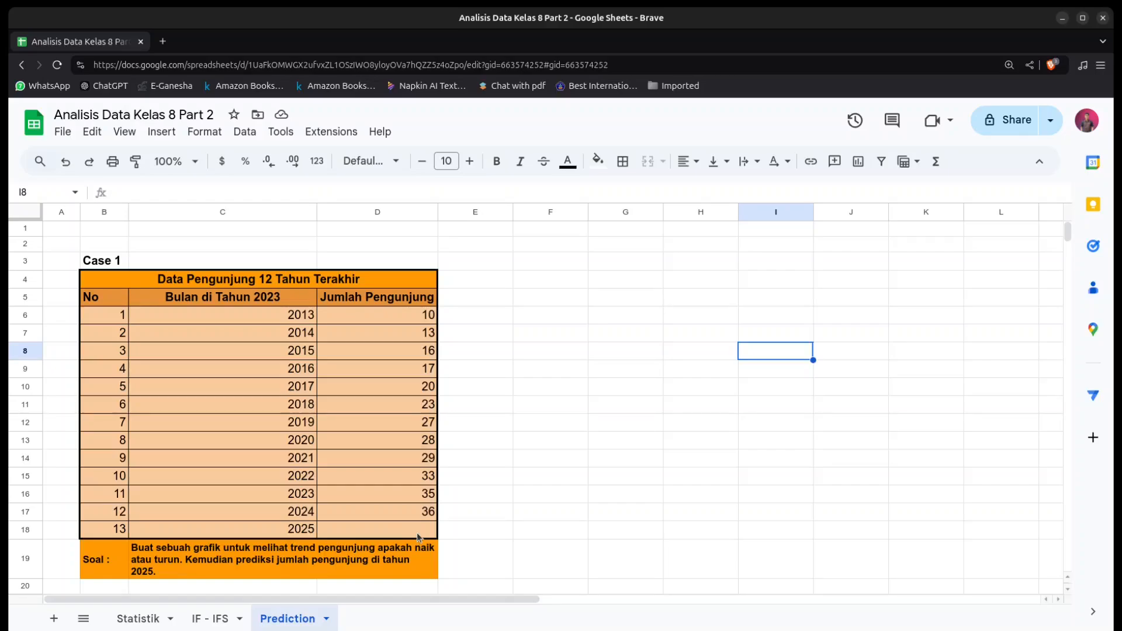
# Step: Insert a line chart from the year and visitor data in C6:D17 and place it beside the table
pyautogui.moveTo(272, 317); pyautogui.dragTo(414, 513)
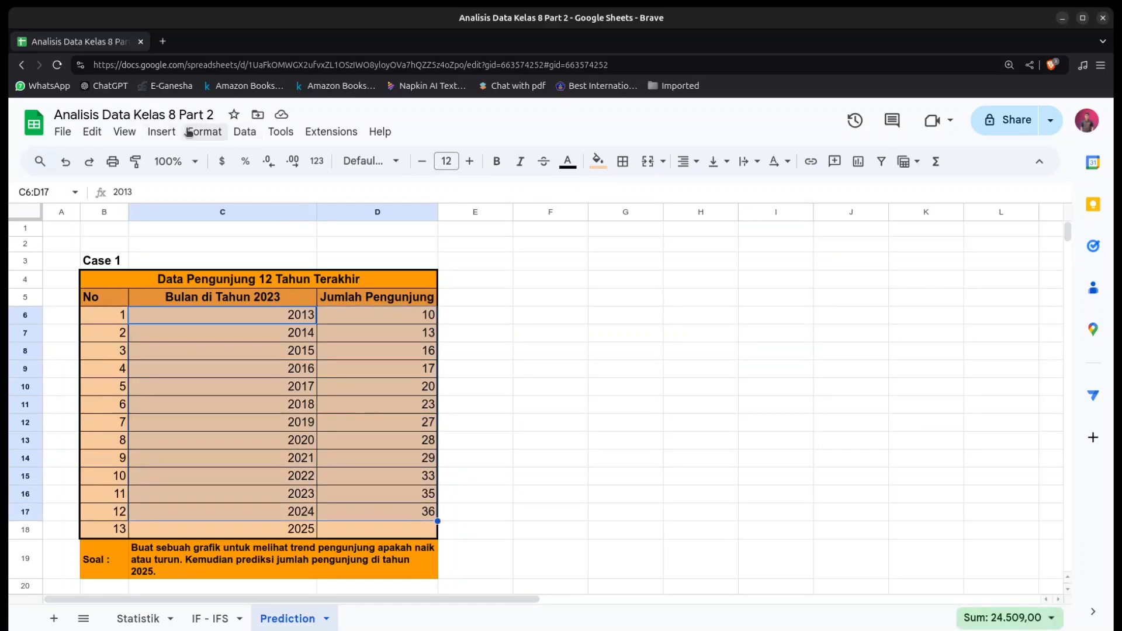
pyautogui.click(161, 131)
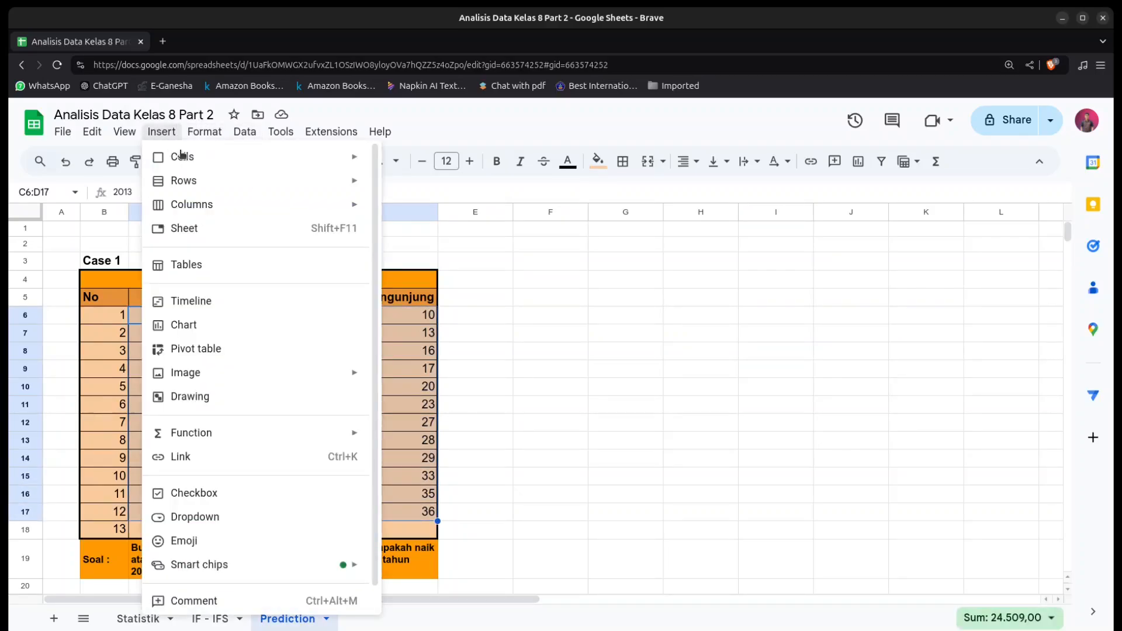
pyautogui.click(221, 334)
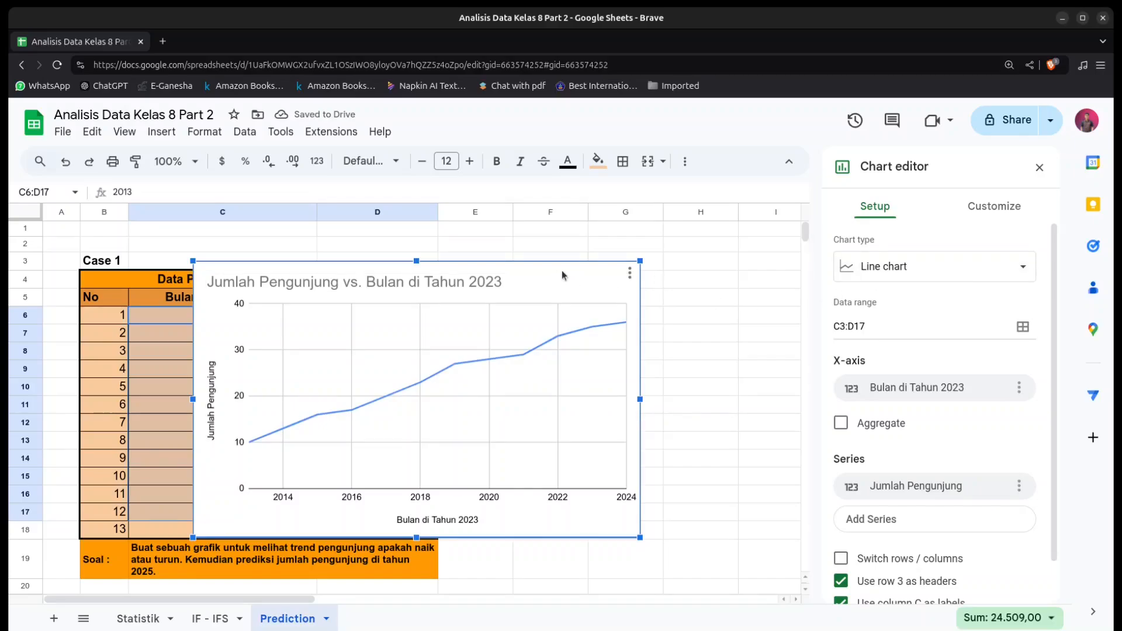
pyautogui.moveTo(562, 270); pyautogui.dragTo(758, 267)
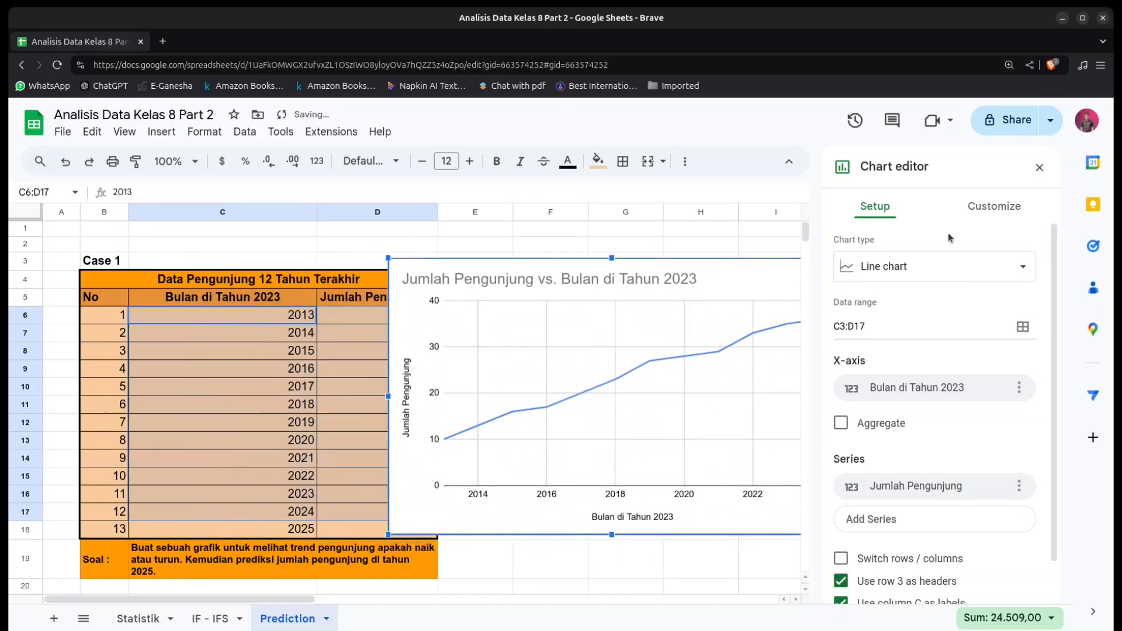
pyautogui.click(1040, 168)
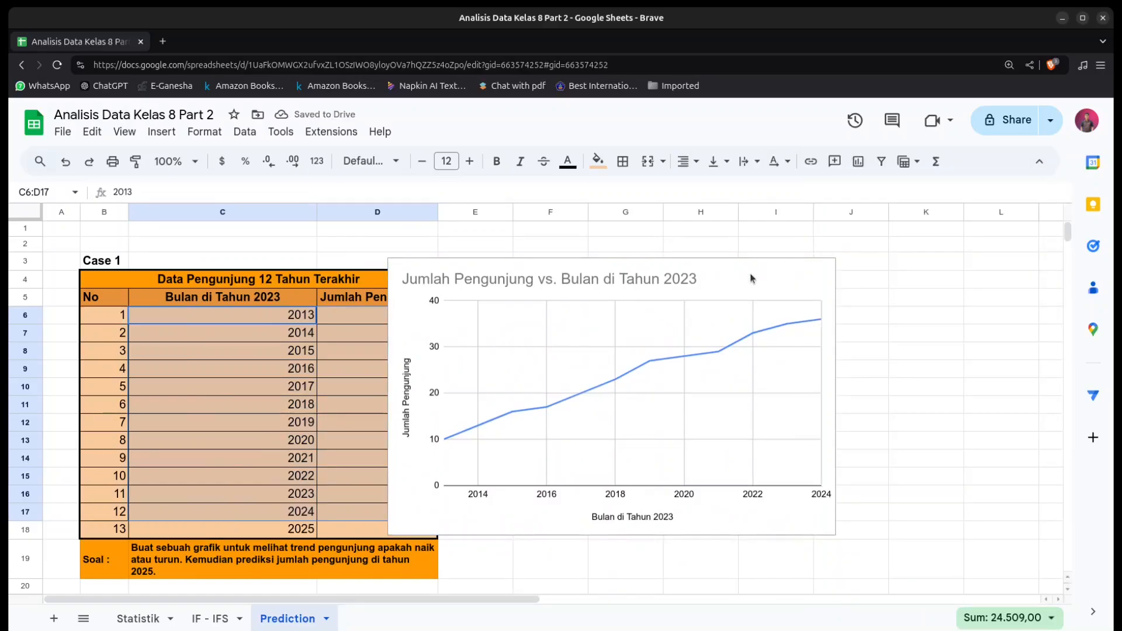
pyautogui.click(734, 269)
pyautogui.moveTo(734, 269); pyautogui.dragTo(841, 279)
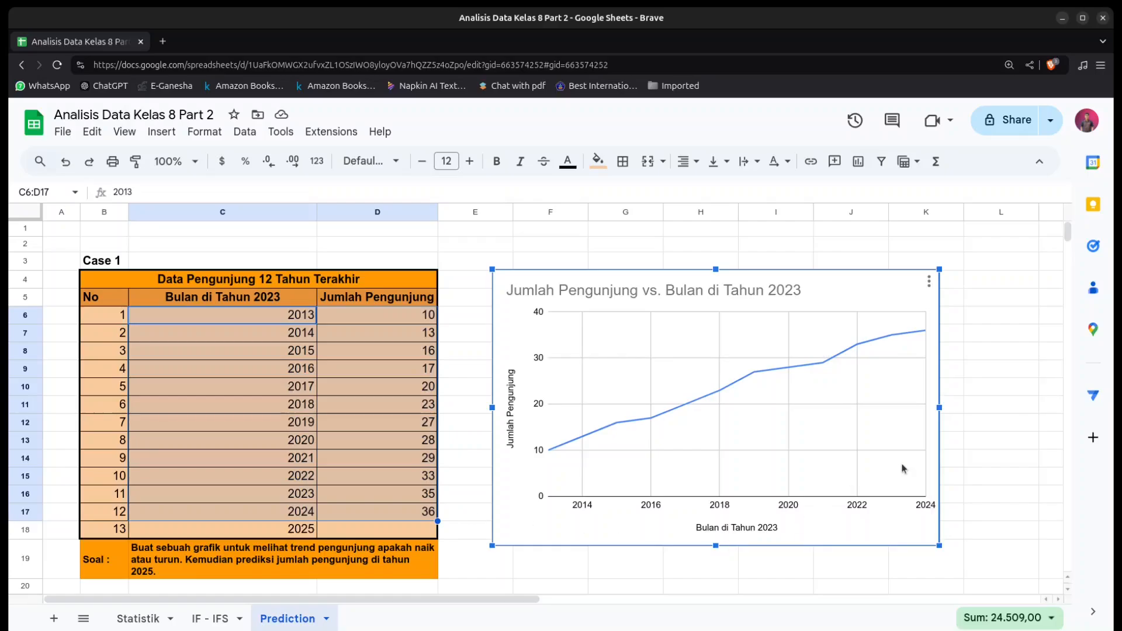
pyautogui.click(981, 430)
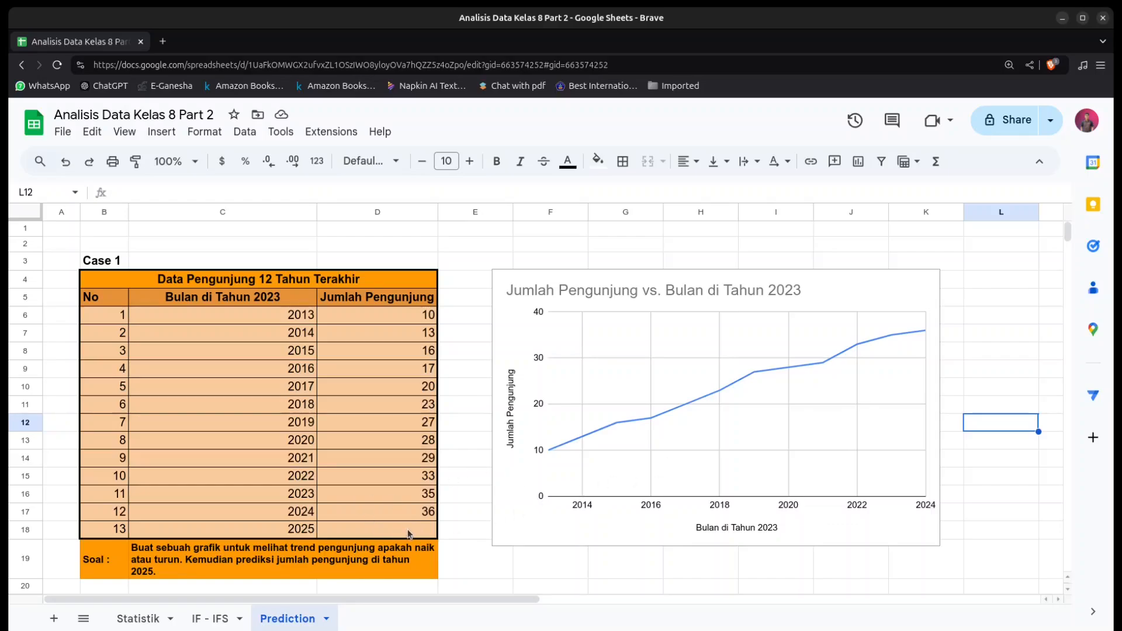
# Step: Delete the line chart beside the table
pyautogui.click(749, 286)
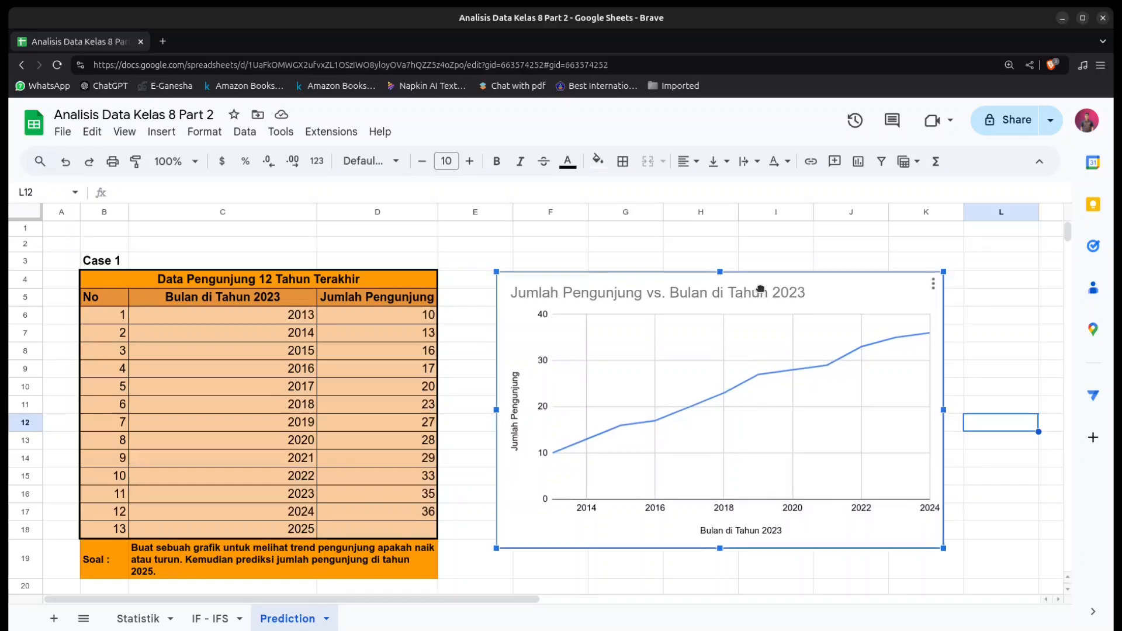
pyautogui.moveTo(749, 286); pyautogui.dragTo(812, 309)
pyautogui.click(991, 304)
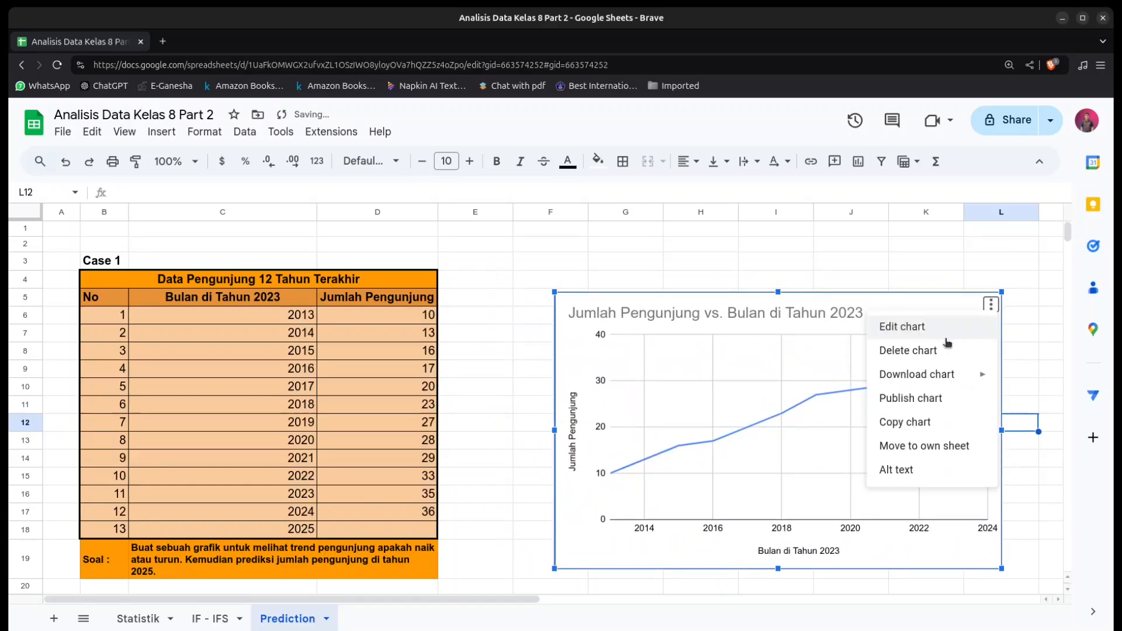
pyautogui.click(900, 350)
# Step: Write the function name FORECAST() as a plain-text note in cell F5
pyautogui.click(538, 303)
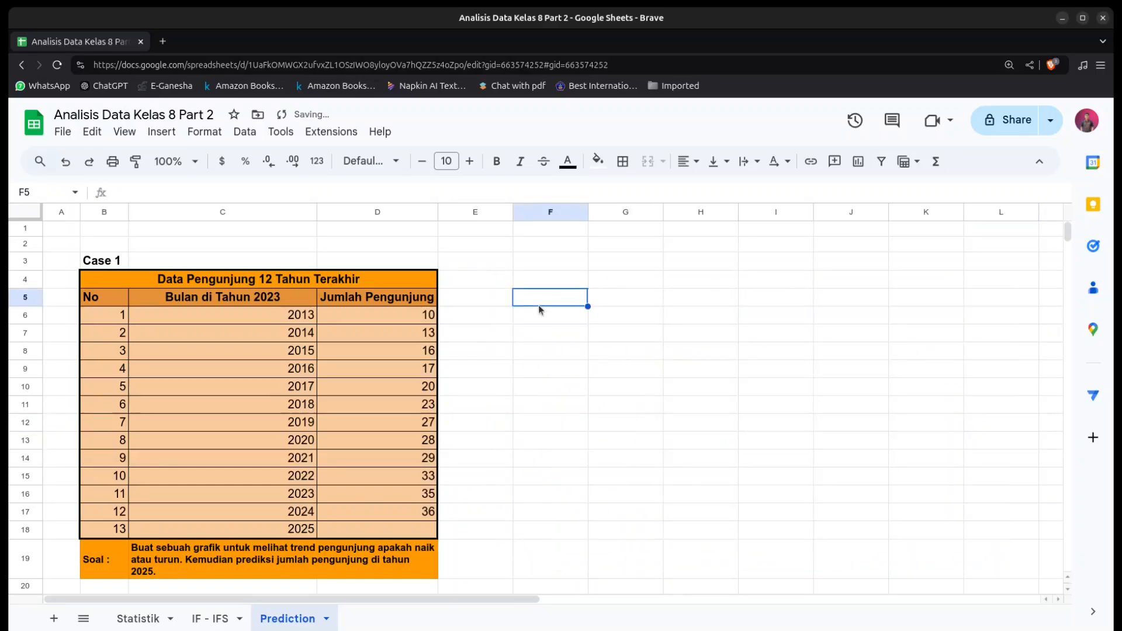
pyautogui.write('fore')
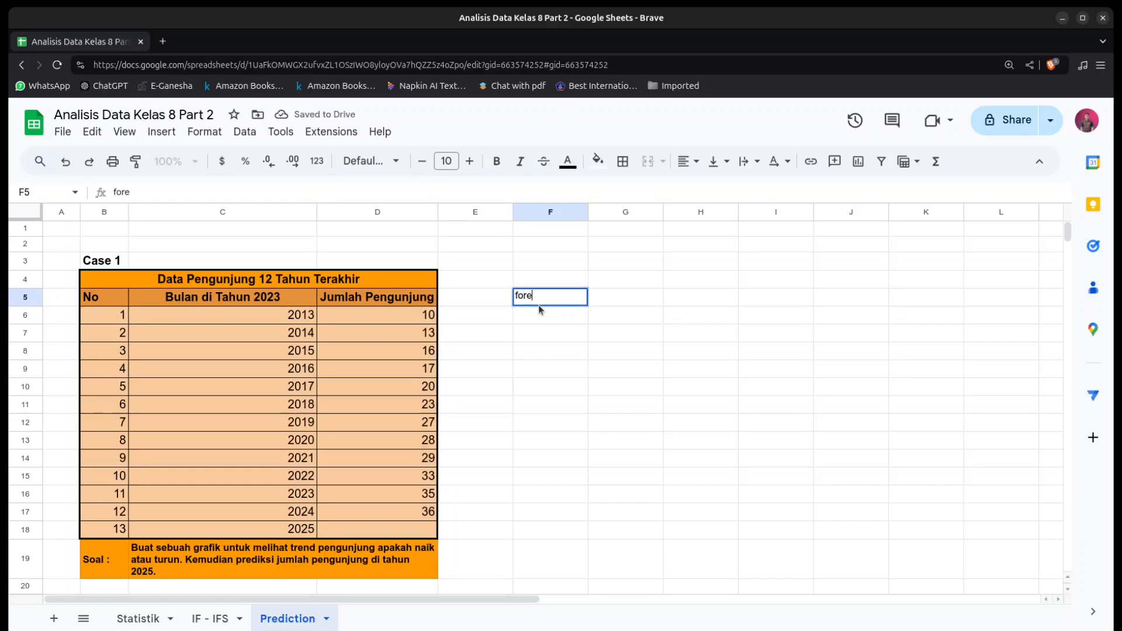
pyautogui.write('cast')
pyautogui.press('BackSpace')
pyautogui.press('BackSpace')
pyautogui.press('BackSpace')
pyautogui.press('BackSpace')
pyautogui.press('BackSpace')
pyautogui.press('BackSpace')
pyautogui.press('BackSpace')
pyautogui.press('BackSpace')
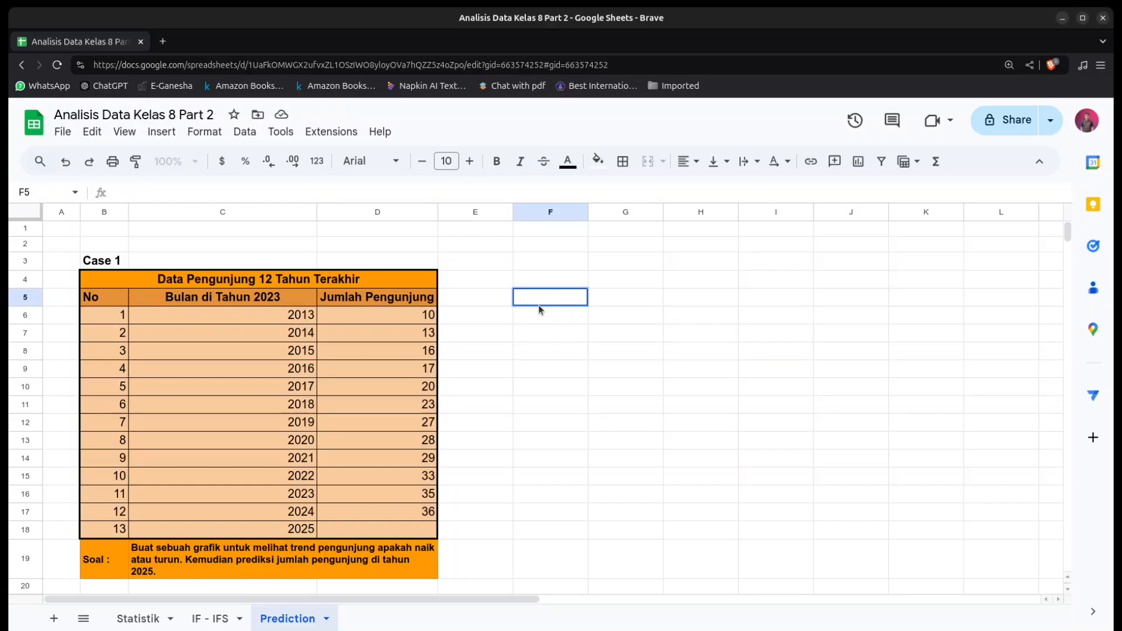
pyautogui.write('FORECAST(')
pyautogui.click(374, 529)
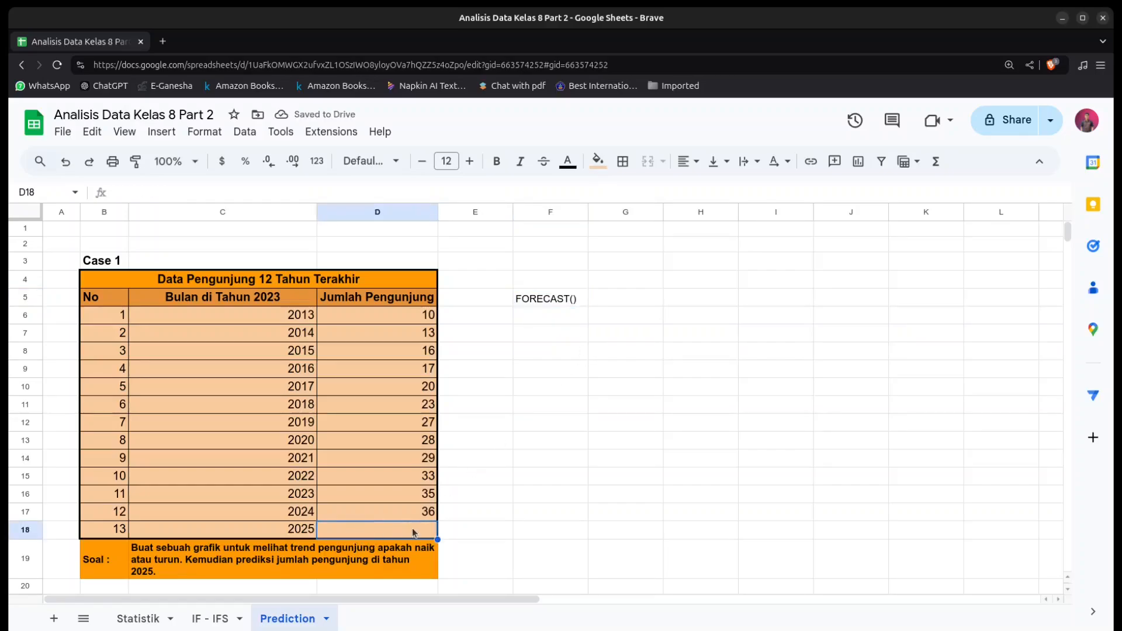
pyautogui.click(510, 422)
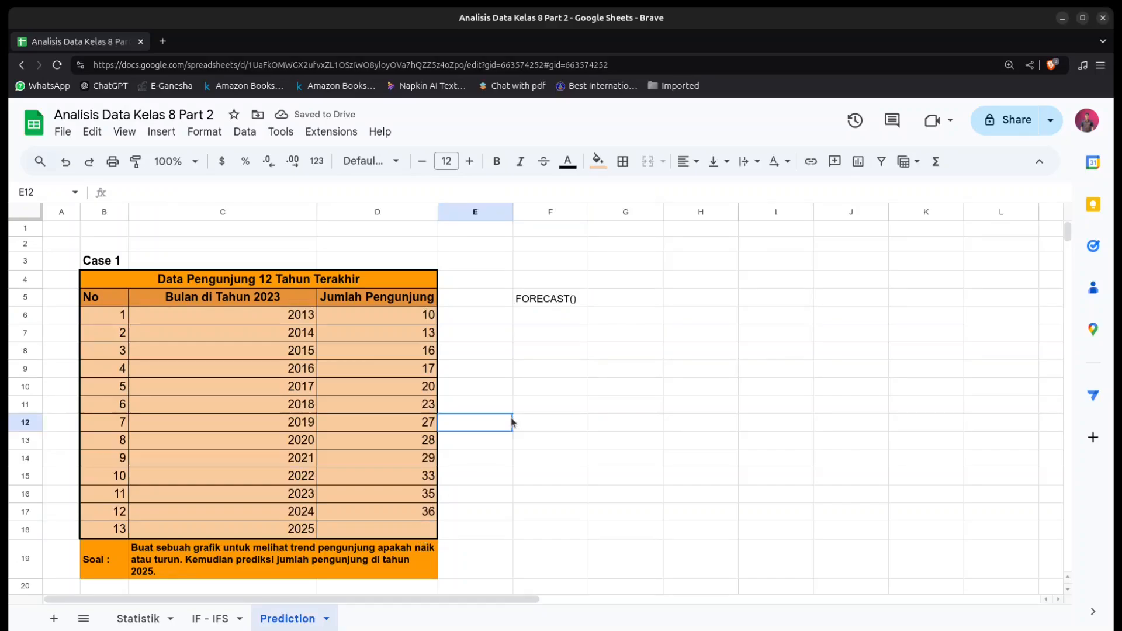
# Step: Start a FORECAST formula in D18, using the year in C18 as the x value
pyautogui.click(427, 534)
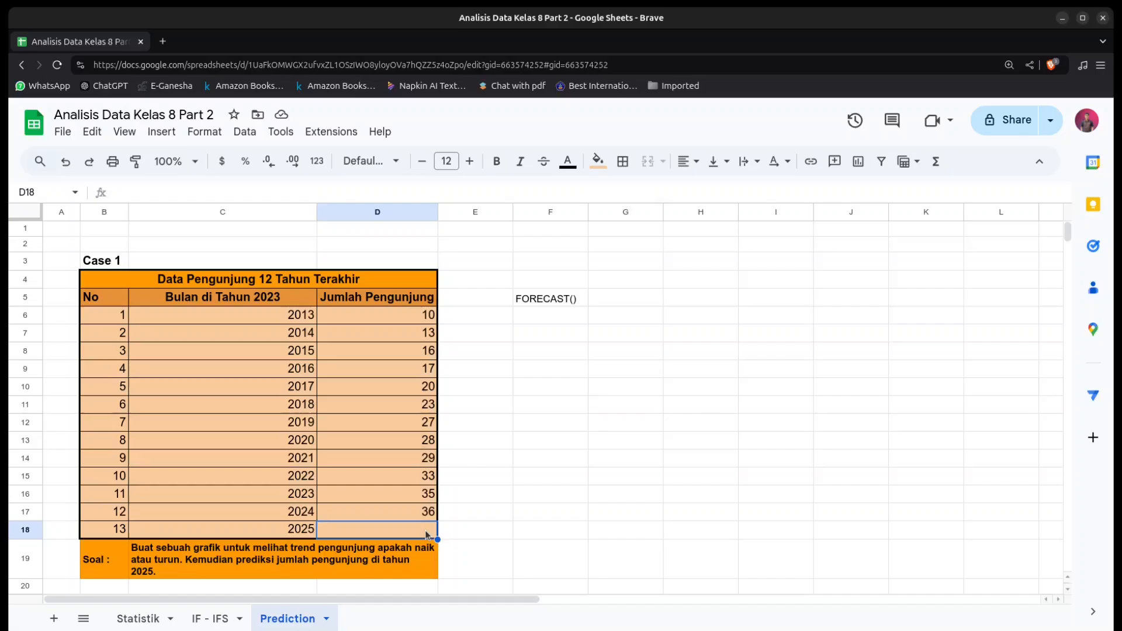
pyautogui.write('=')
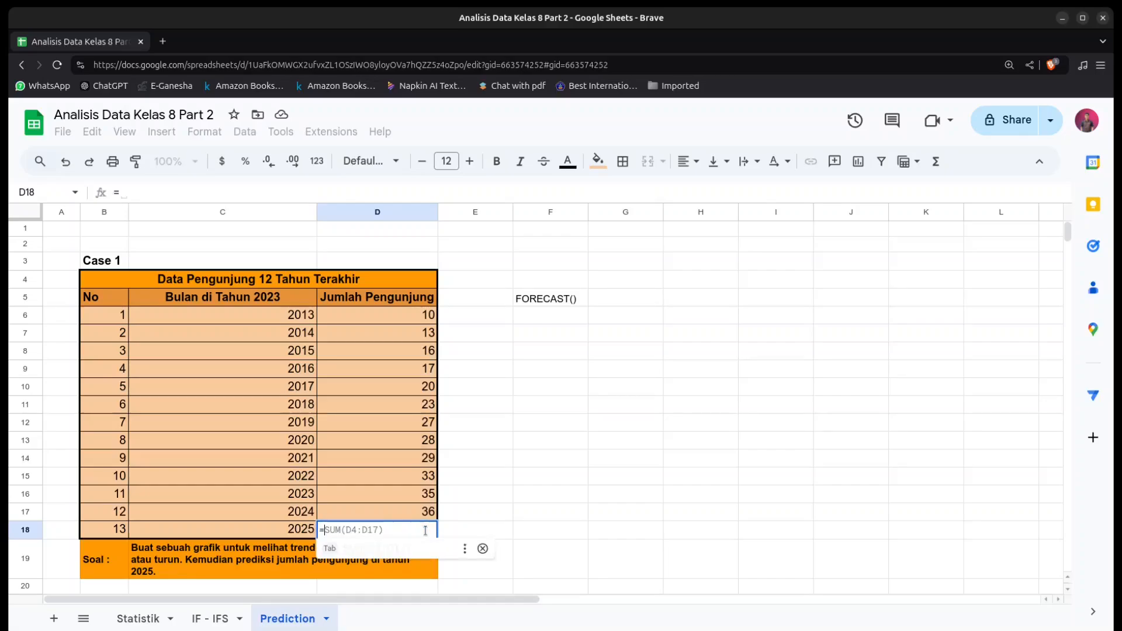
pyautogui.write('FO')
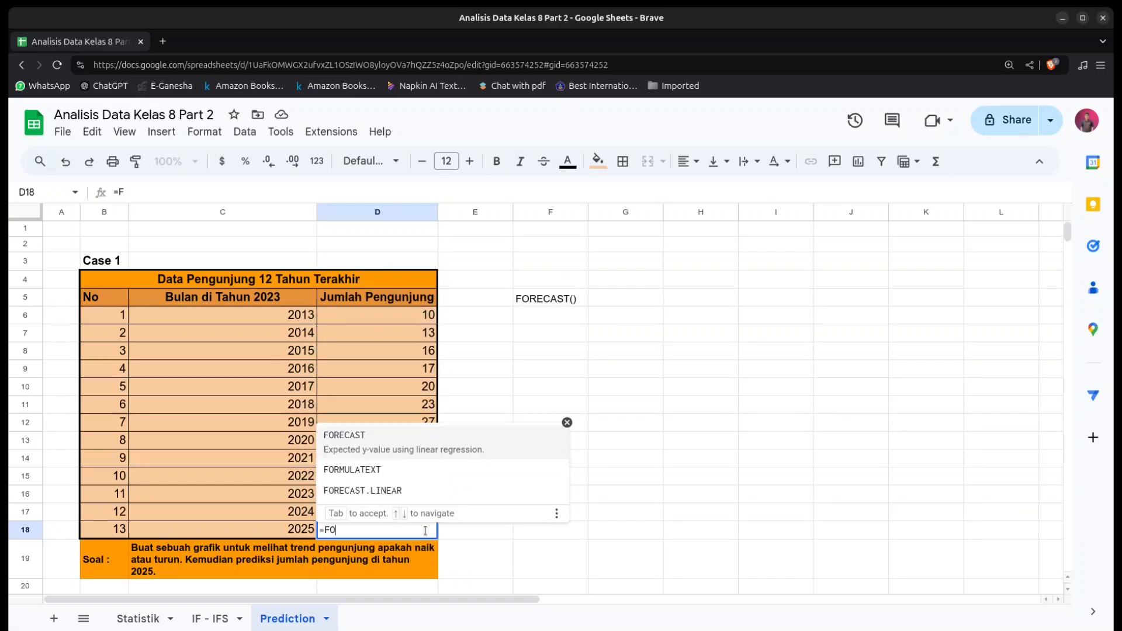
pyautogui.write('RECAST')
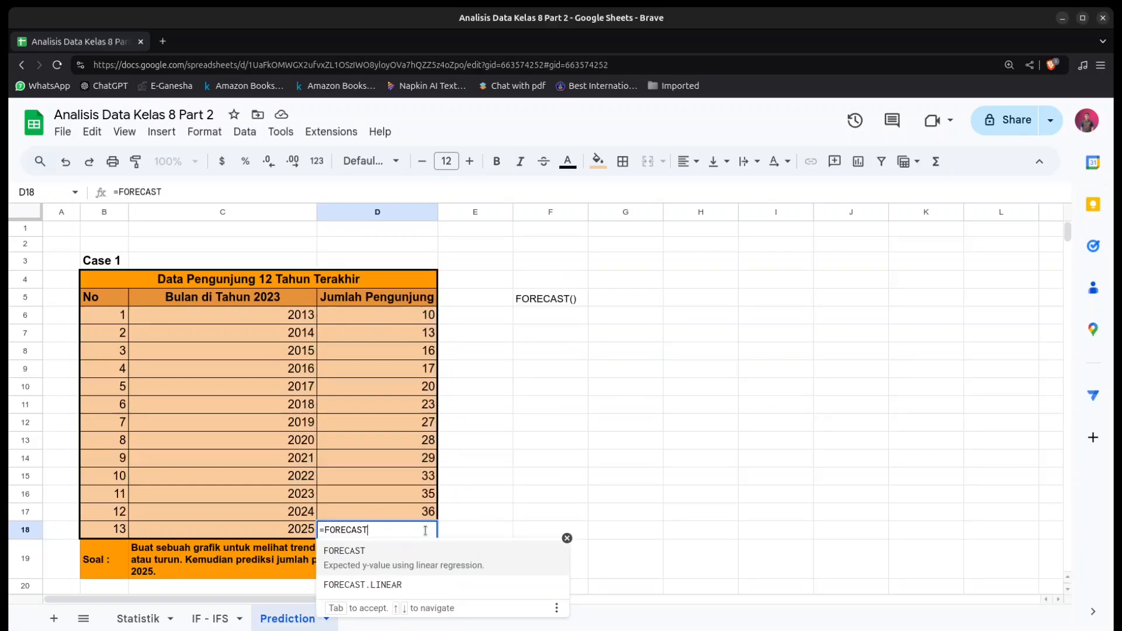
pyautogui.write('(')
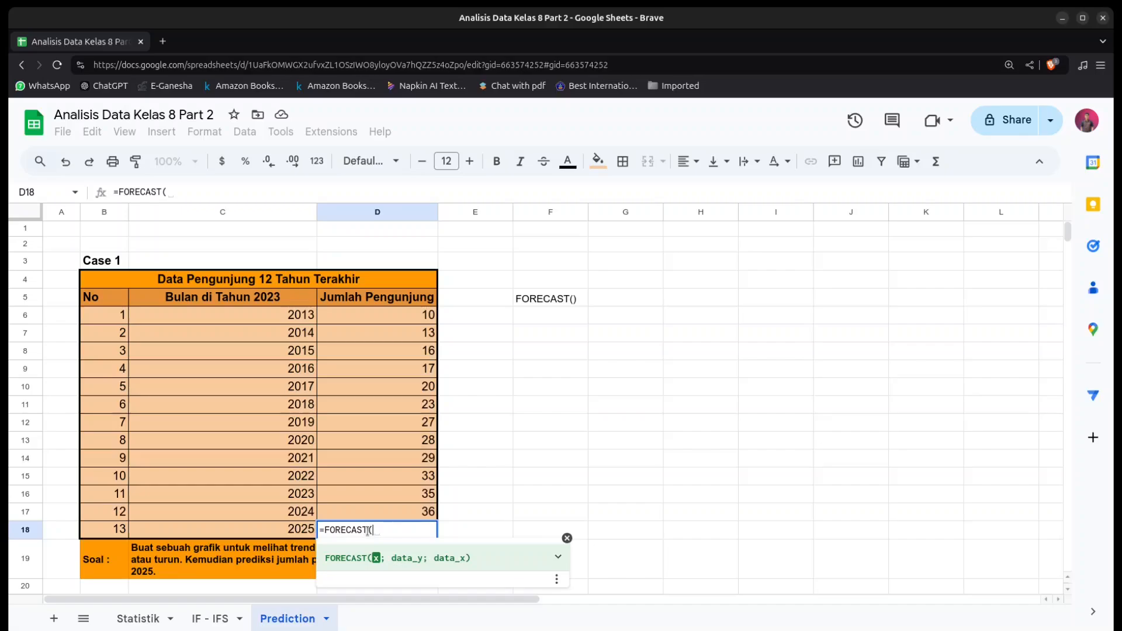
pyautogui.click(298, 534)
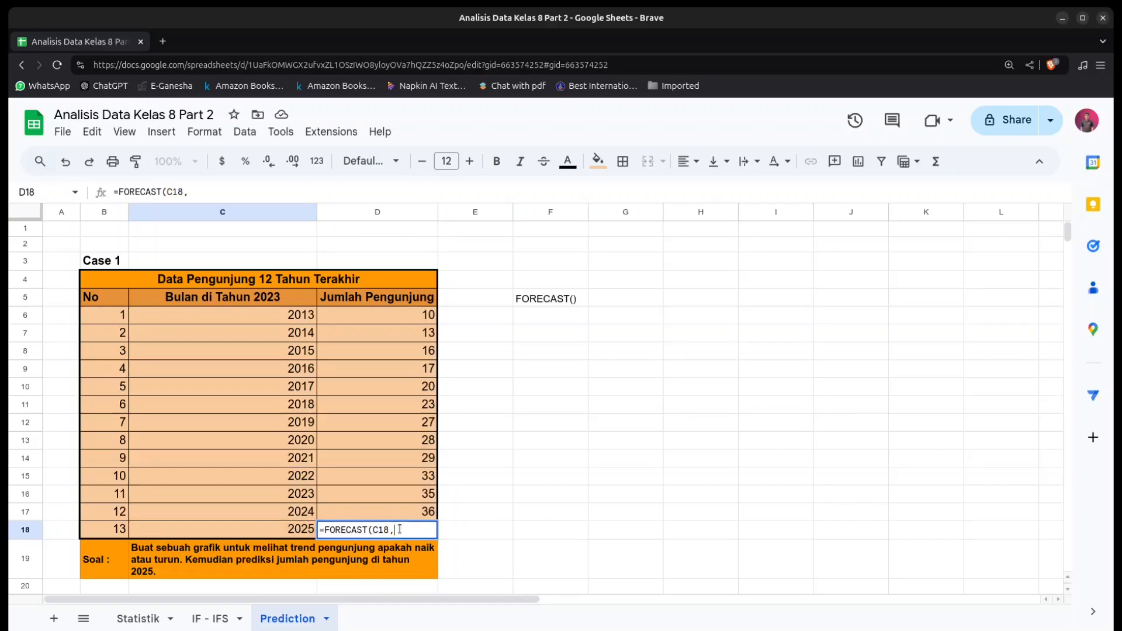
pyautogui.write(';')
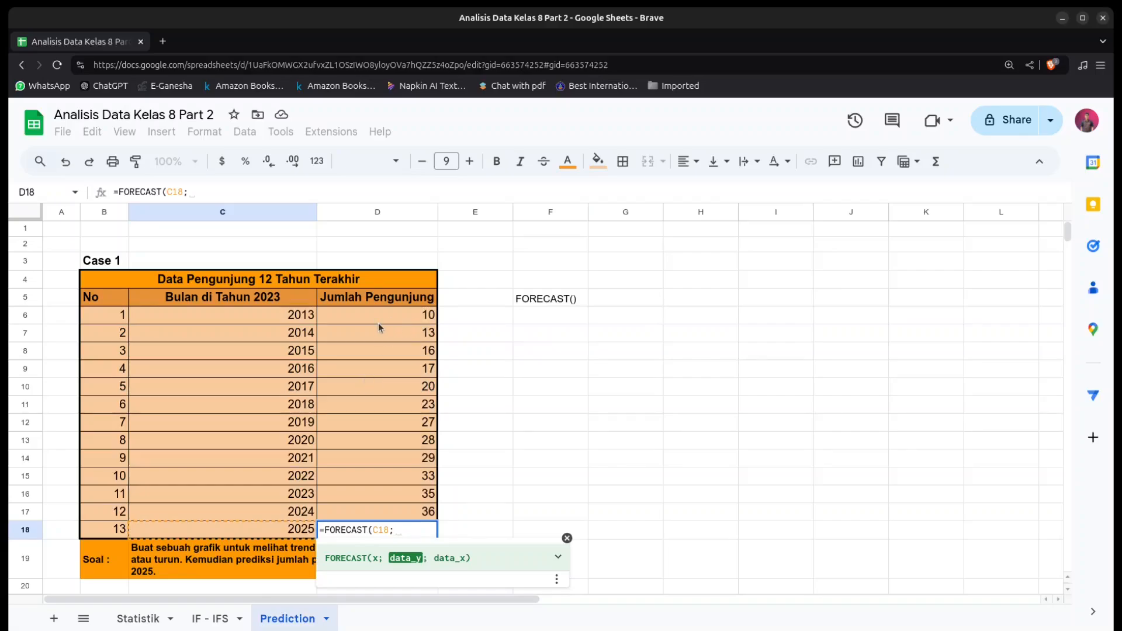
# Step: Complete the D18 formula with D6:D17 as data_y and C6:C17 as data_x
pyautogui.moveTo(371, 318); pyautogui.dragTo(386, 511)
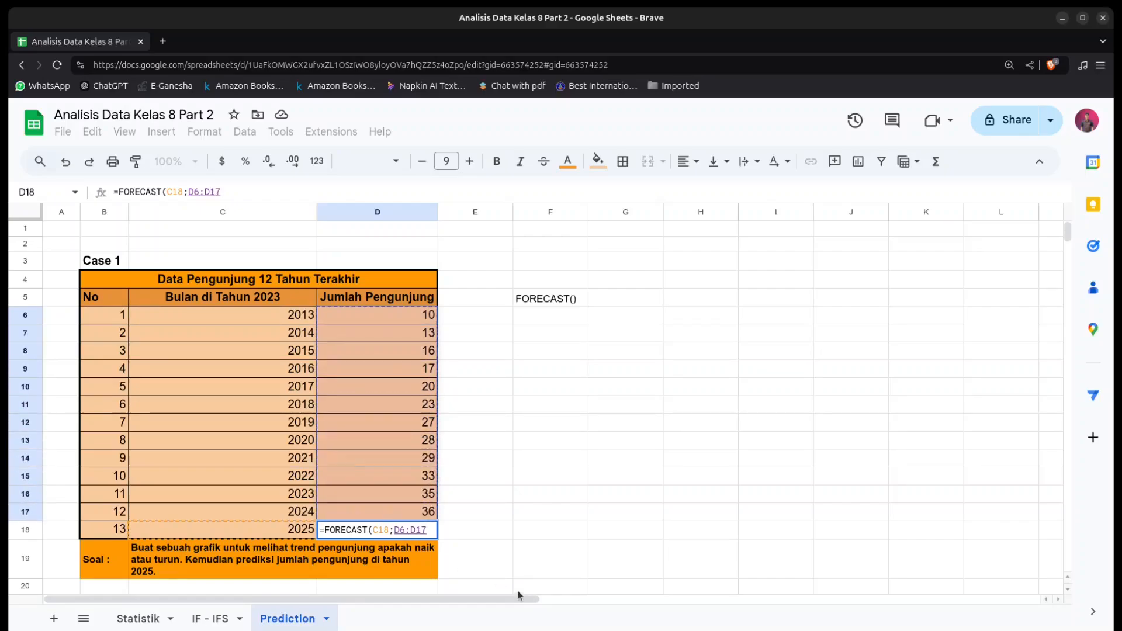
pyautogui.write(';')
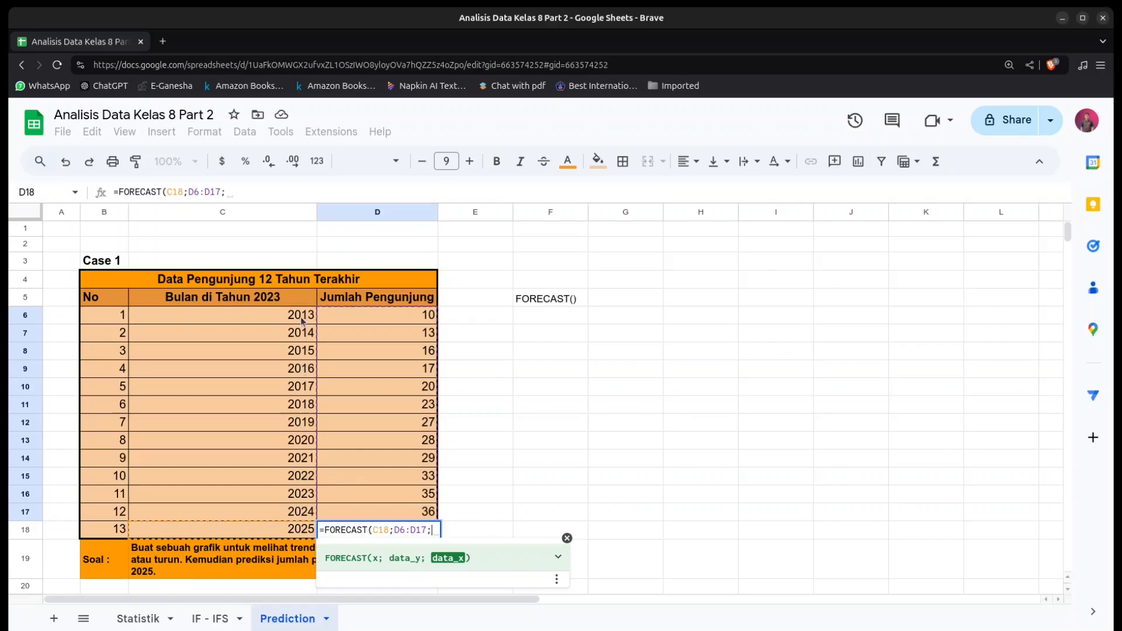
pyautogui.moveTo(298, 319); pyautogui.dragTo(298, 511)
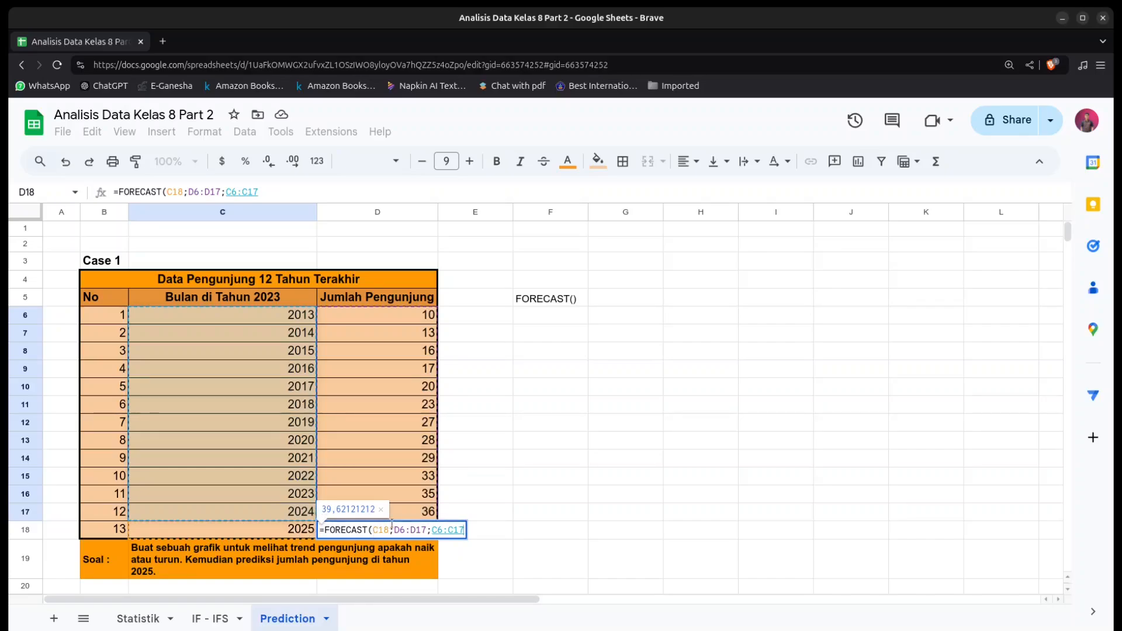
pyautogui.click(379, 529)
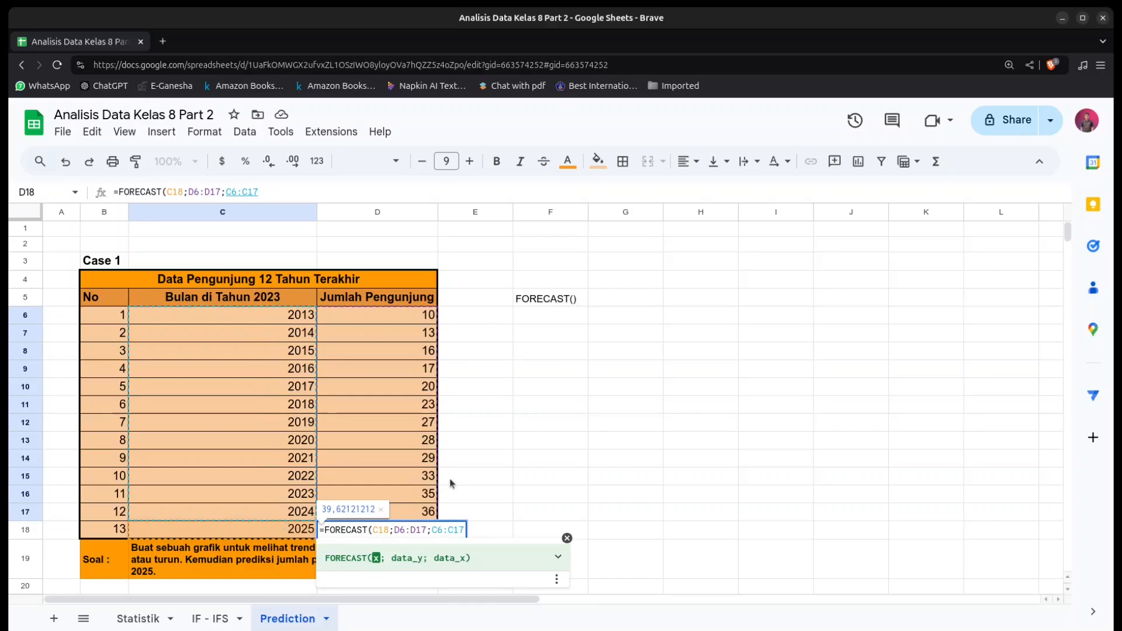
pyautogui.click(461, 529)
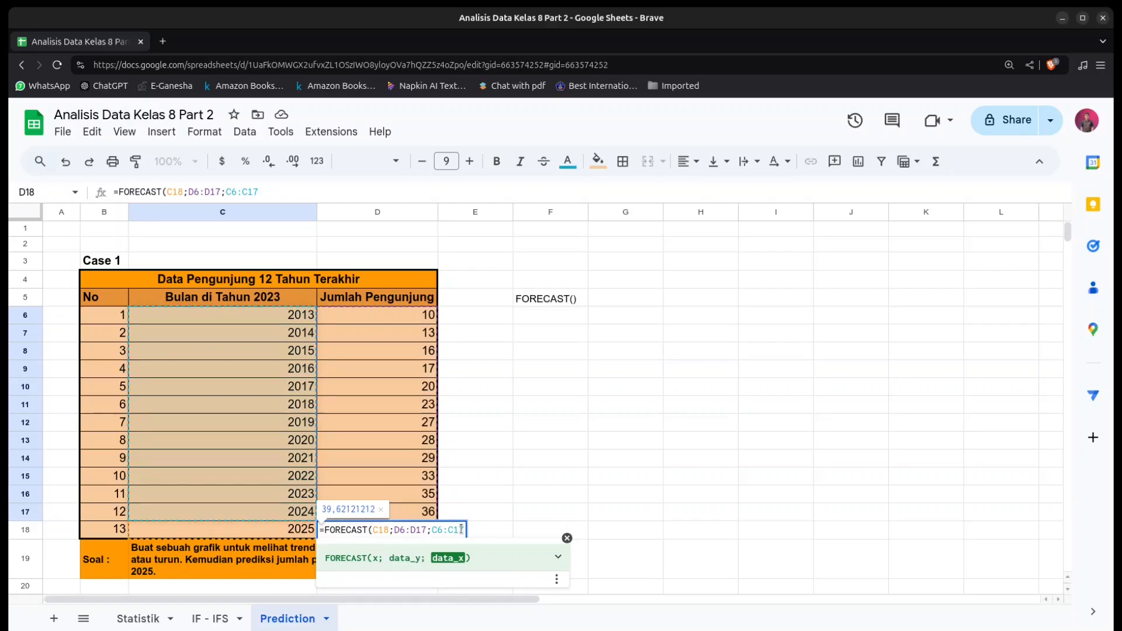
pyautogui.write(')')
pyautogui.press('Return')
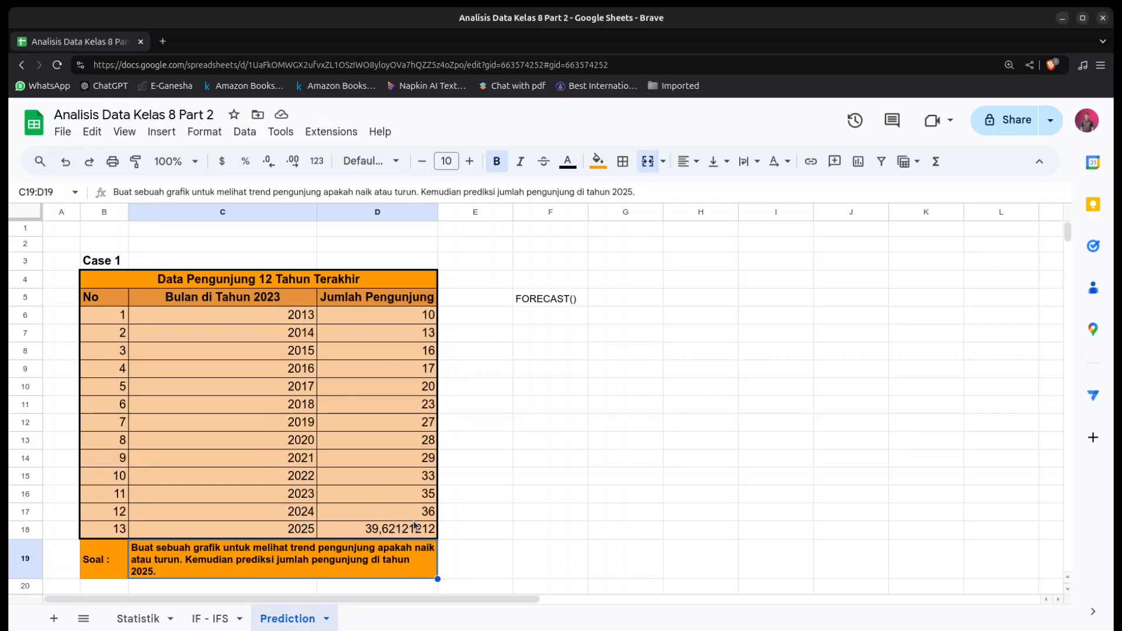
# Step: Format the predicted 2025 visitor number in D18 to show no decimal places
pyautogui.click(381, 532)
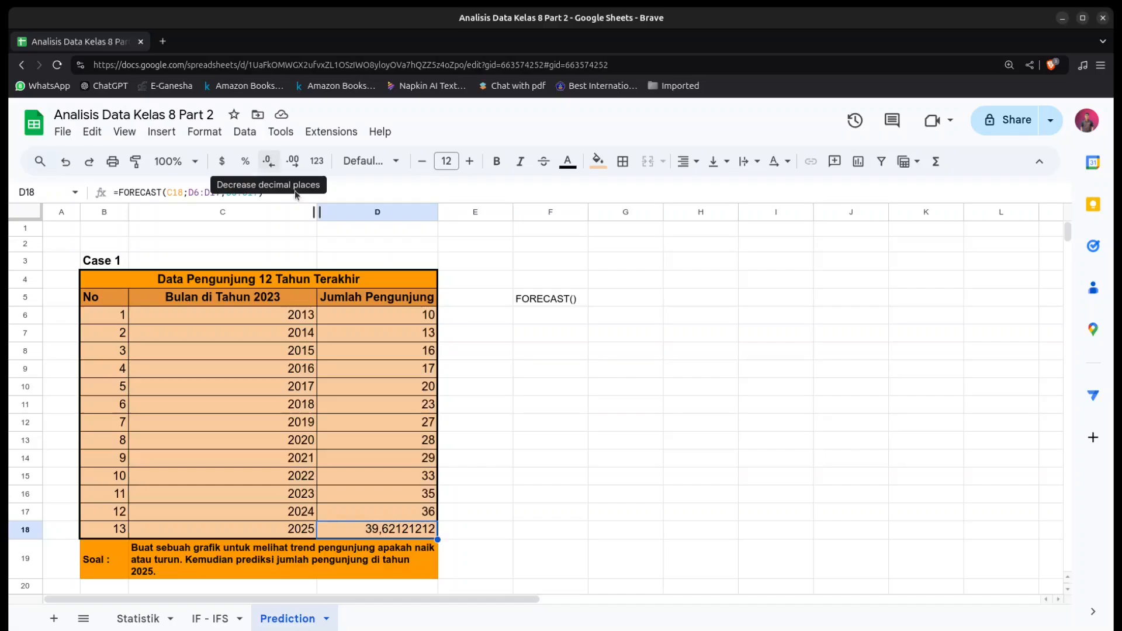
pyautogui.click(268, 164)
pyautogui.click(269, 165)
pyautogui.click(270, 167)
pyautogui.click(270, 167)
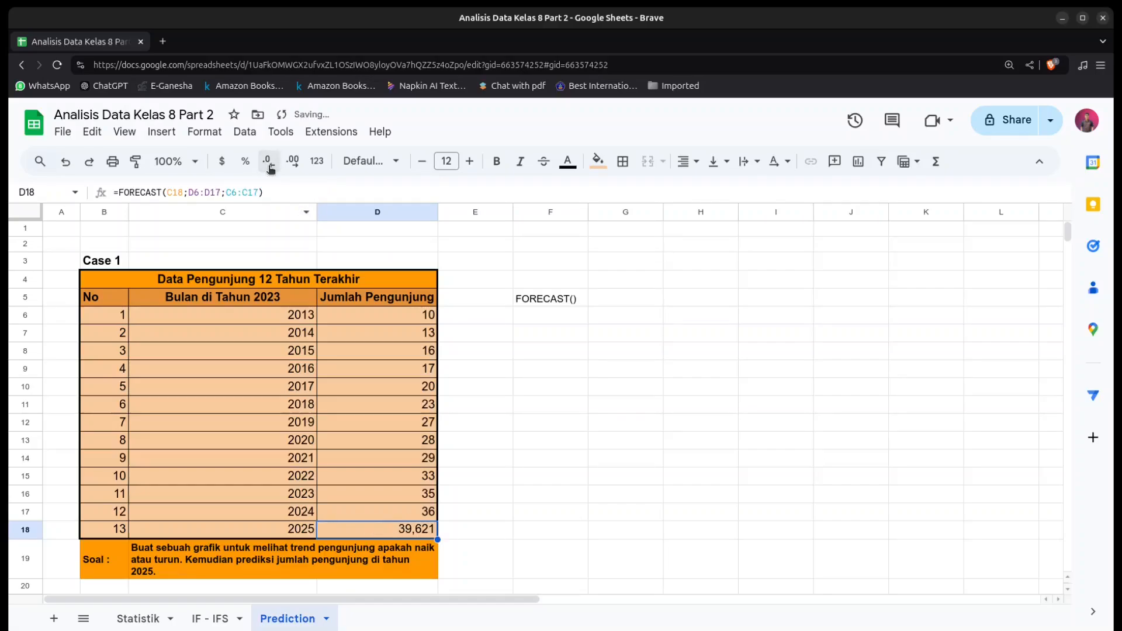
pyautogui.click(270, 167)
pyautogui.click(270, 167)
pyautogui.click(270, 167)
pyautogui.click(496, 446)
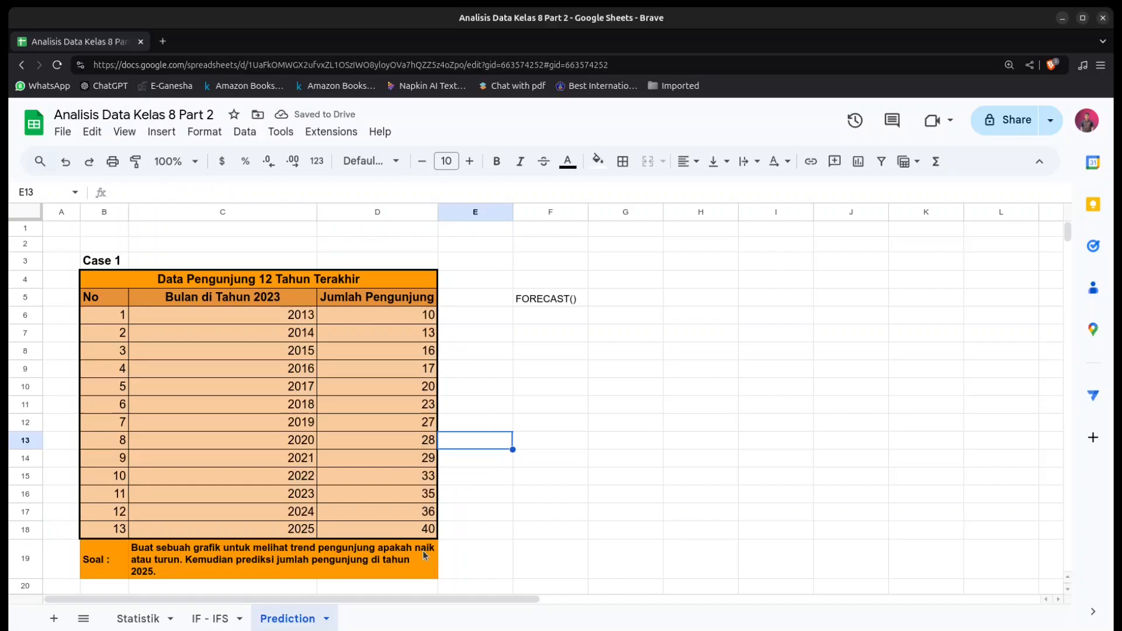
pyautogui.click(422, 527)
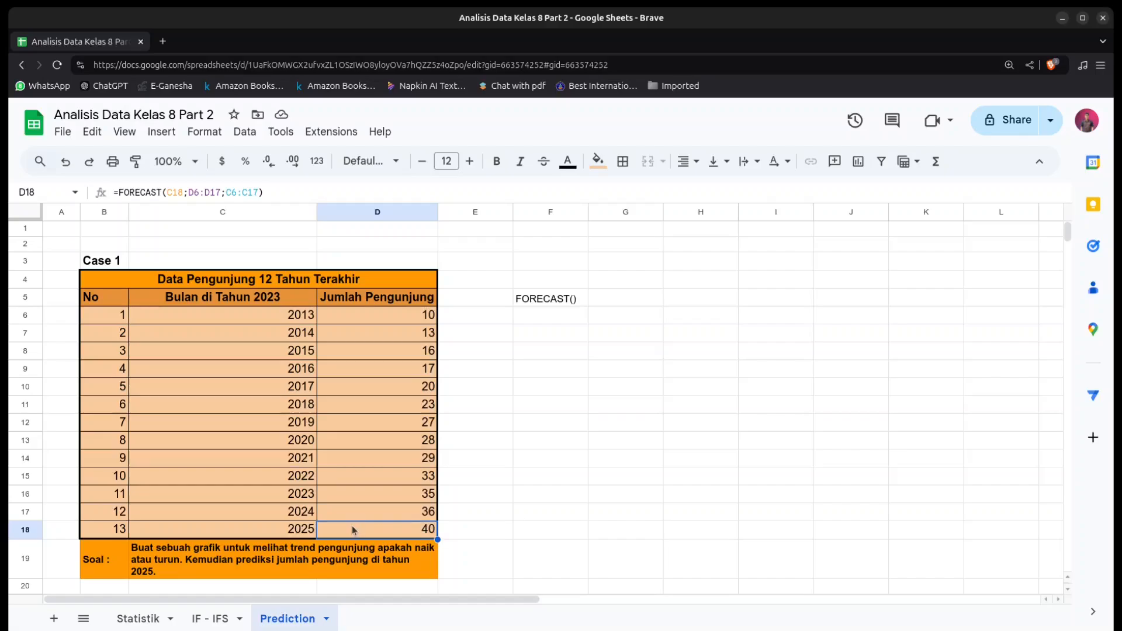
# Step: Delete the FORECAST() note from cell F5
pyautogui.click(561, 299)
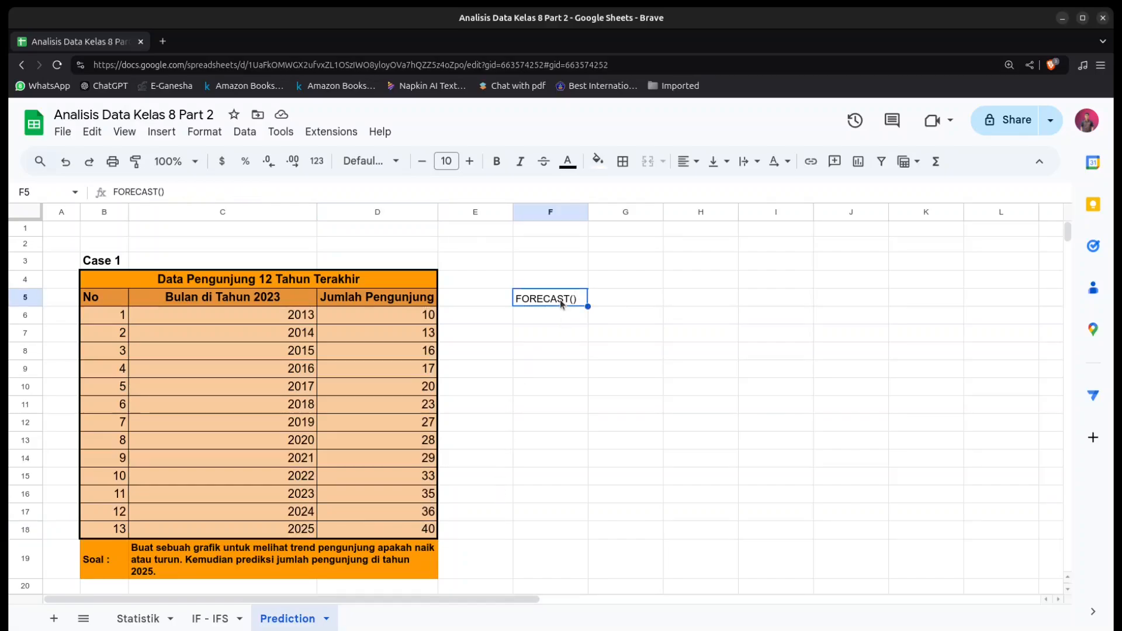
pyautogui.press('Delete')
# Step: Insert a line chart from C6:D18 that includes the predicted 2025 value
pyautogui.moveTo(293, 315); pyautogui.dragTo(410, 529)
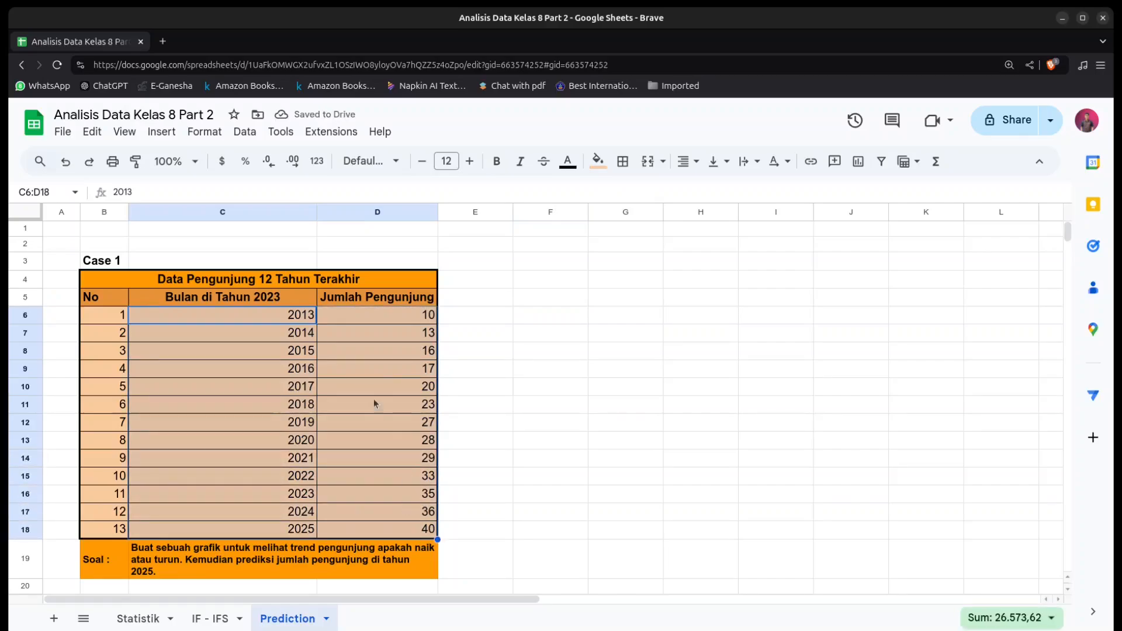
pyautogui.click(154, 134)
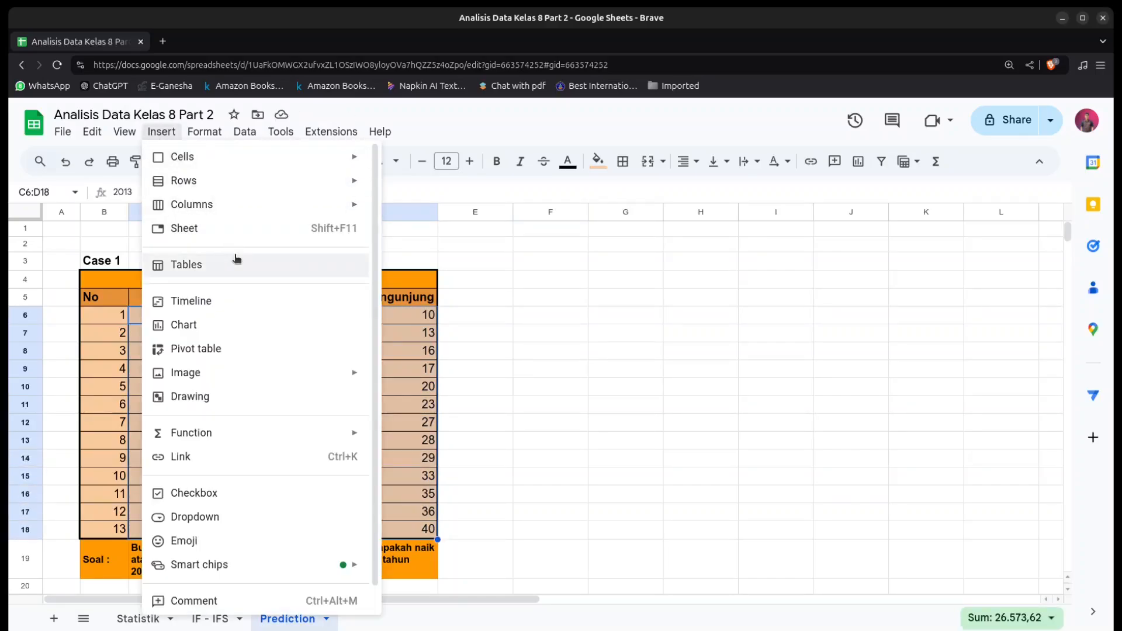
pyautogui.click(216, 325)
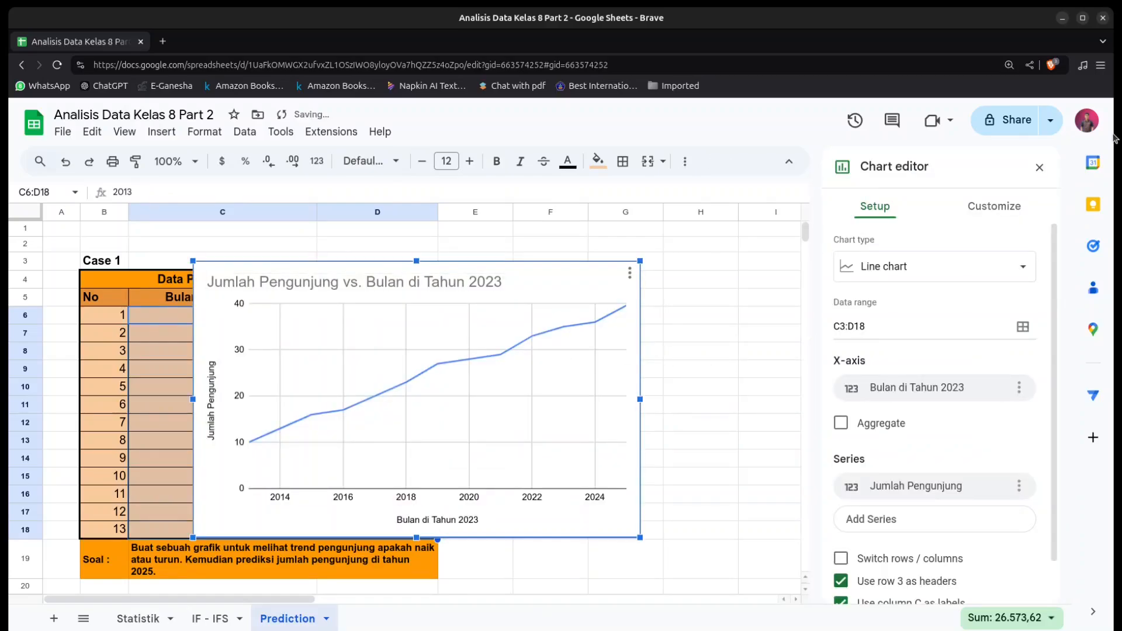
# Step: Close the chart editor and move the line chart beside the Case 1 table, clear of its data, over about columns E to K
pyautogui.click(1039, 167)
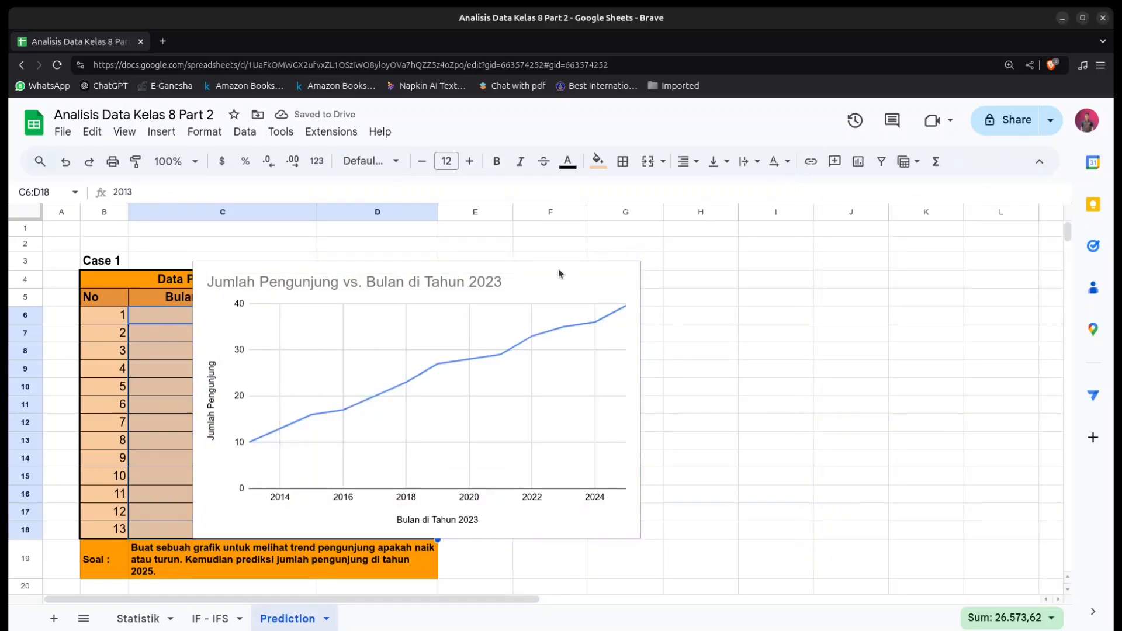
pyautogui.click(613, 283)
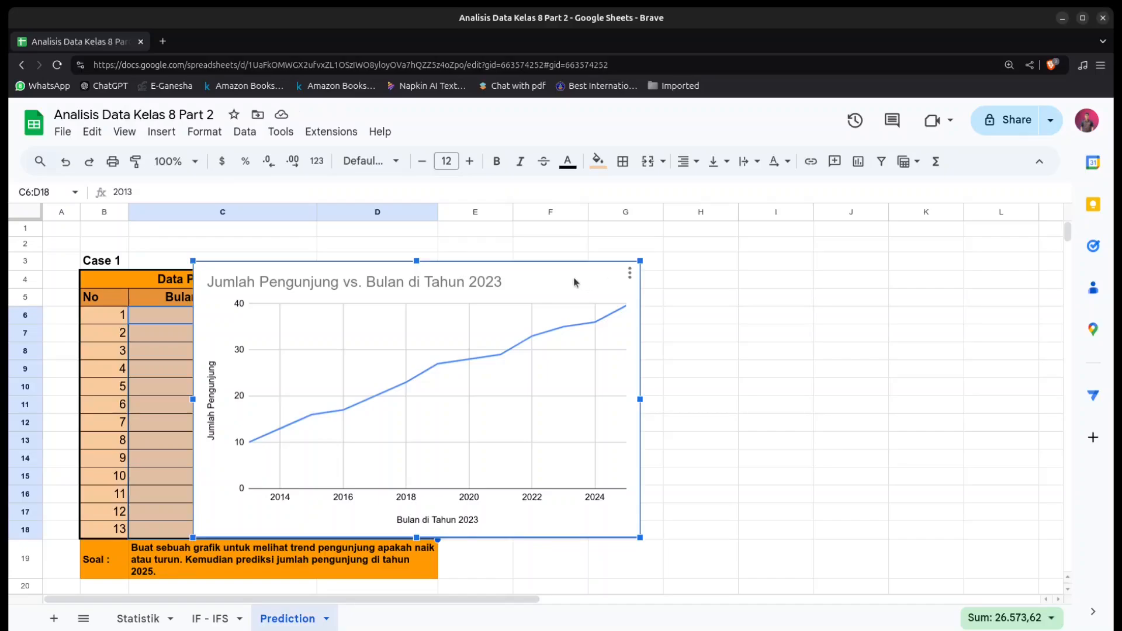
pyautogui.moveTo(613, 283); pyautogui.dragTo(910, 279)
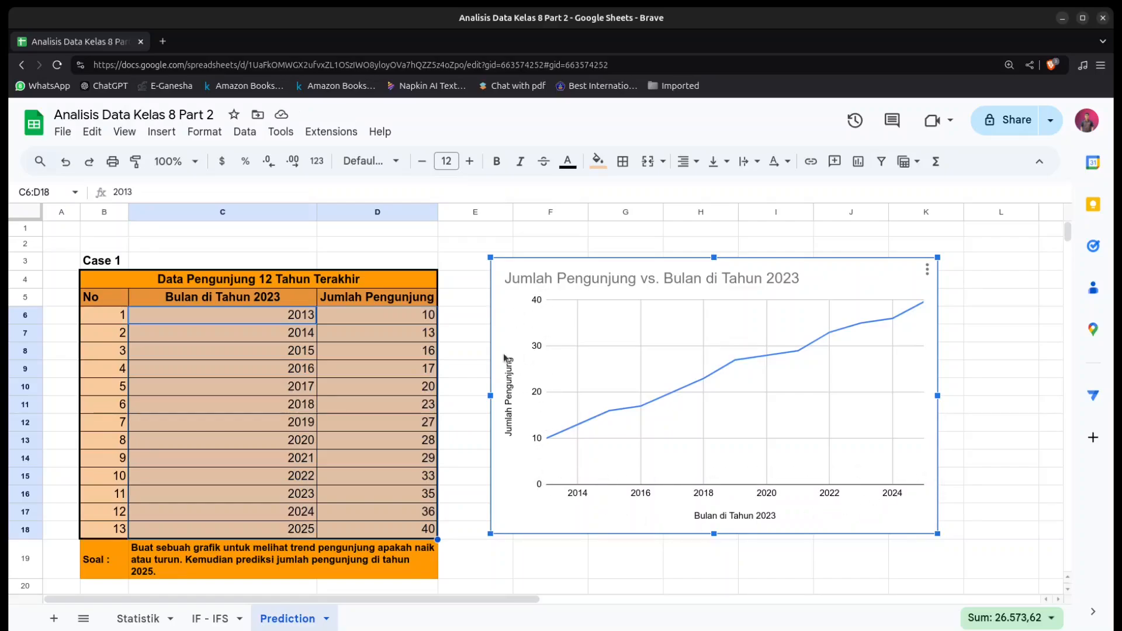
# Step: Inspect the x, data_y and data_x arguments of the FORECAST formula in D18, leaving the formula as it is
pyautogui.doubleClick(398, 528)
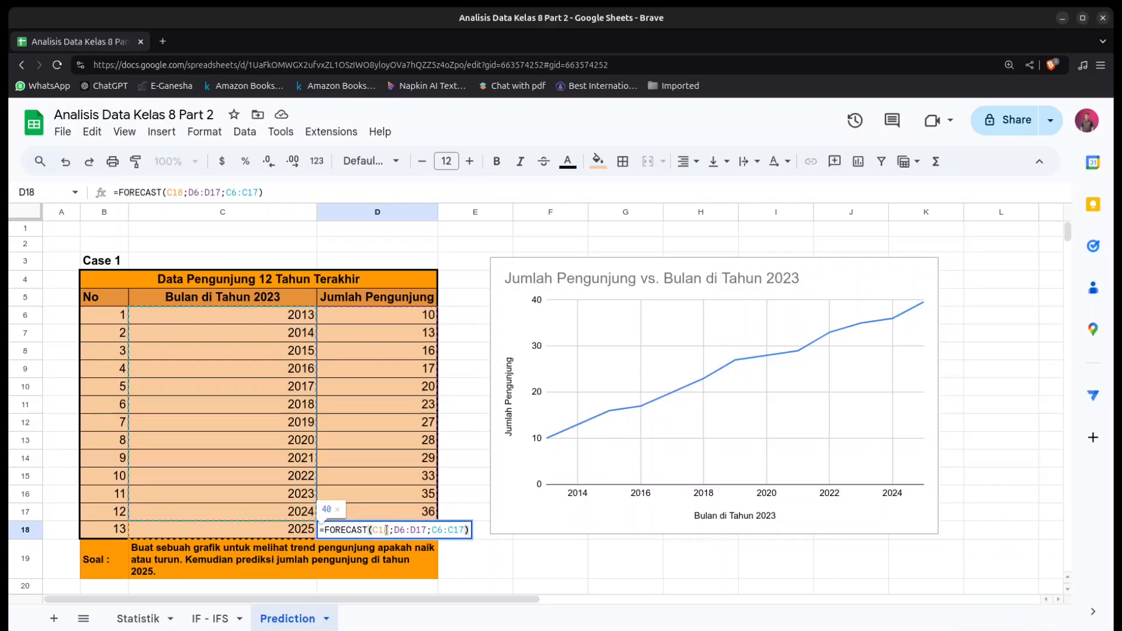
pyautogui.click(400, 530)
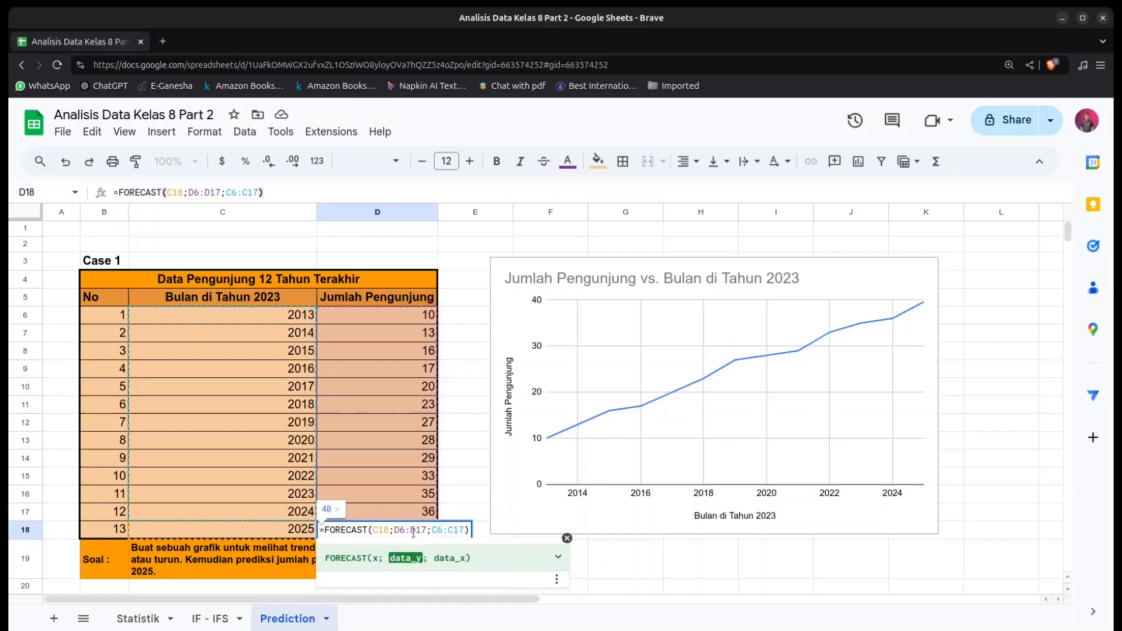
pyautogui.click(444, 532)
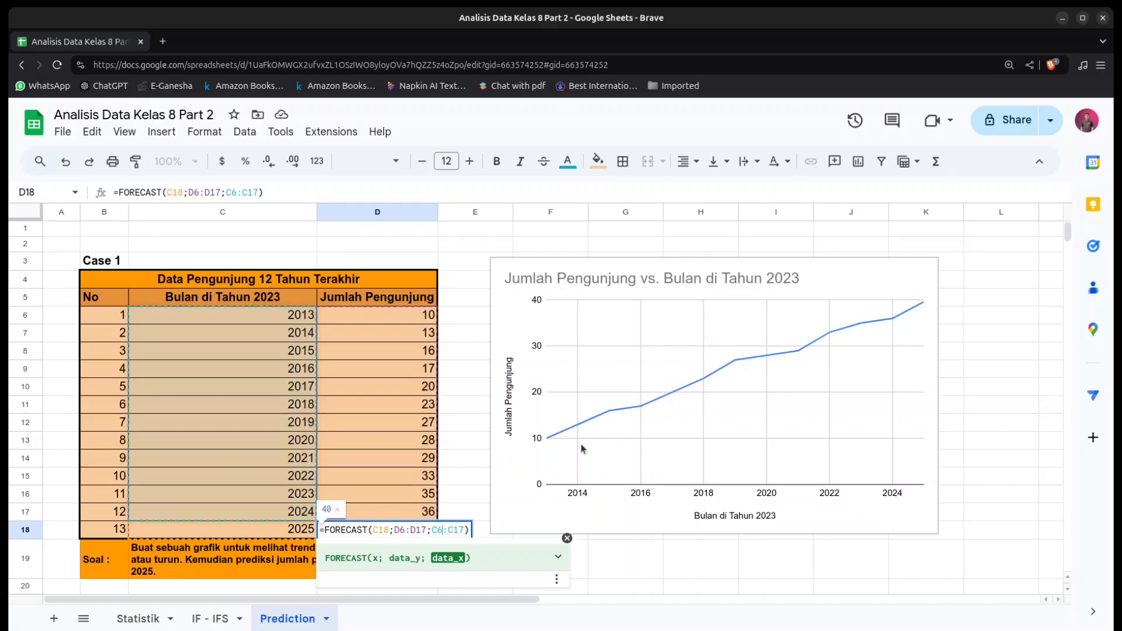
pyautogui.click(366, 388)
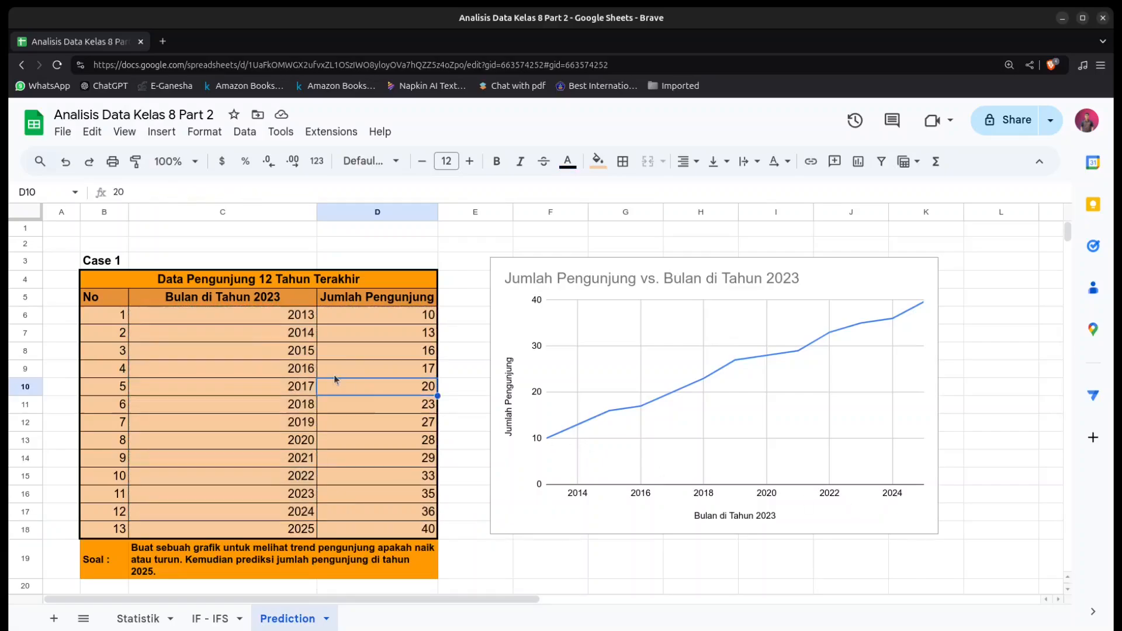
# Step: Replace the Case 1 column header in C5 with "Rentang Tahun"
pyautogui.click(194, 298)
pyautogui.doubleClick(194, 298)
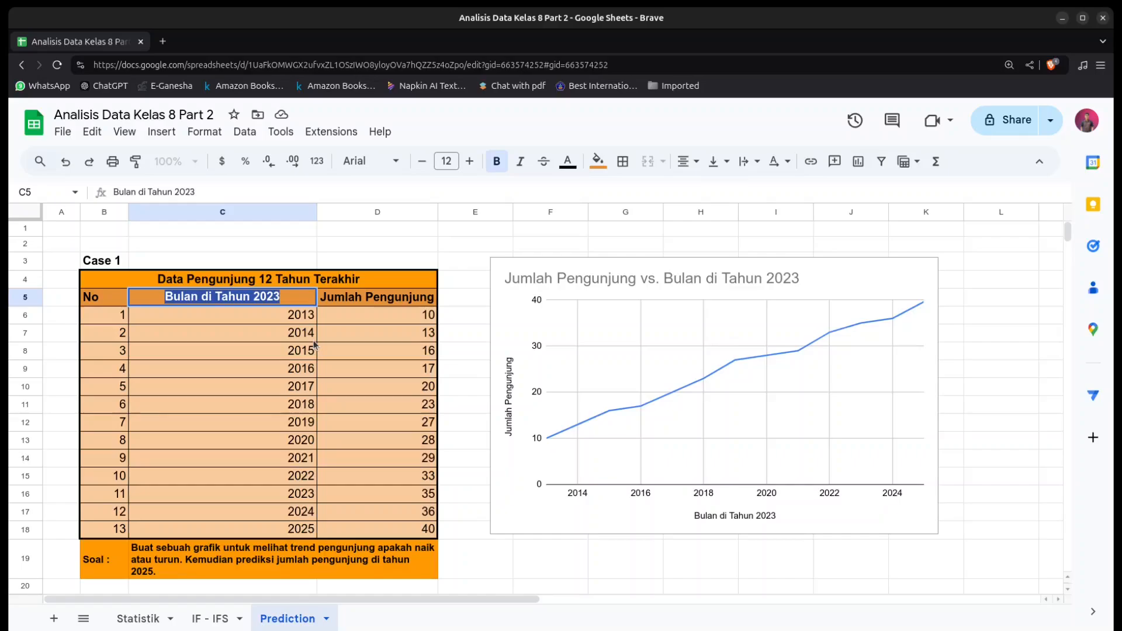
pyautogui.write('rENTA')
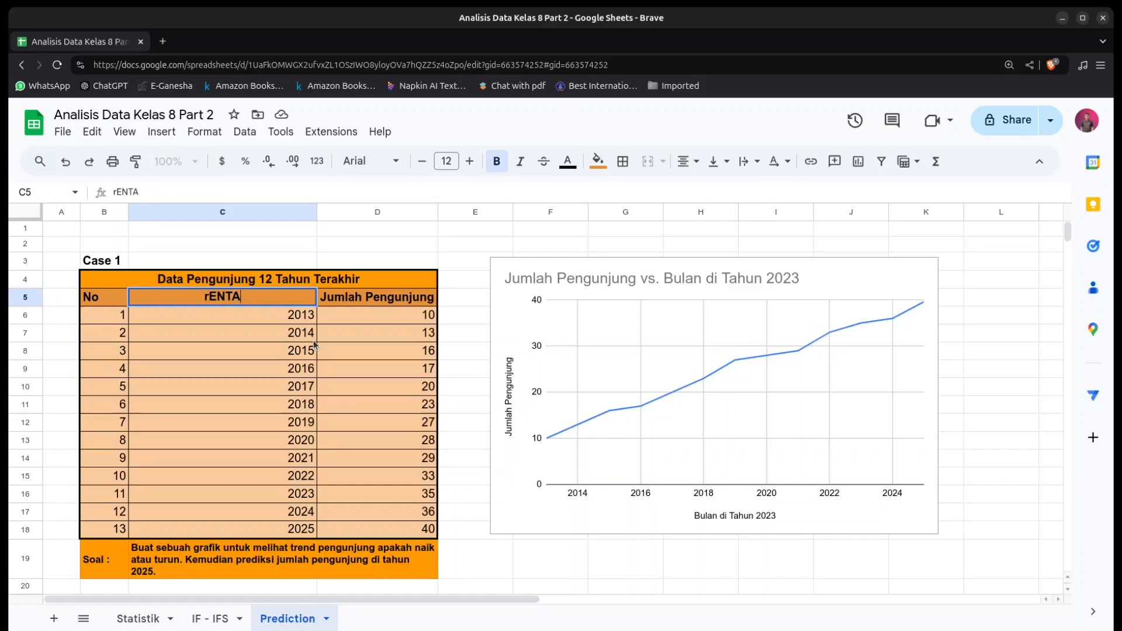
pyautogui.write('NG')
pyautogui.press('BackSpace')
pyautogui.press('BackSpace')
pyautogui.press('BackSpace')
pyautogui.press('BackSpace')
pyautogui.press('BackSpace')
pyautogui.press('BackSpace')
pyautogui.press('BackSpace')
pyautogui.write('Rentang Tahun')
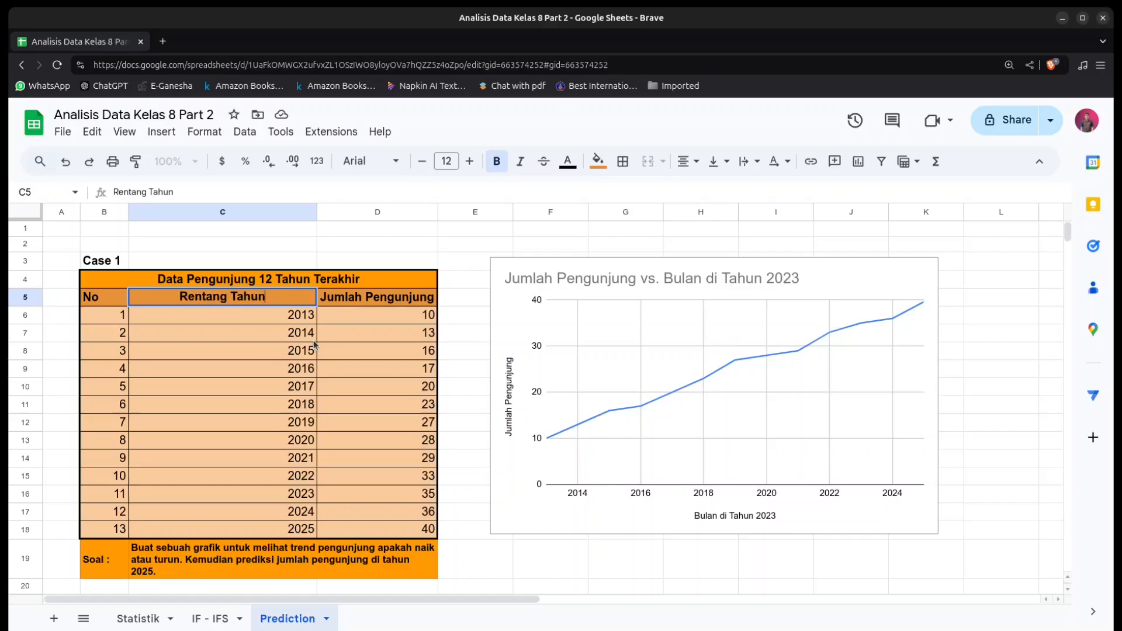
pyautogui.click(414, 387)
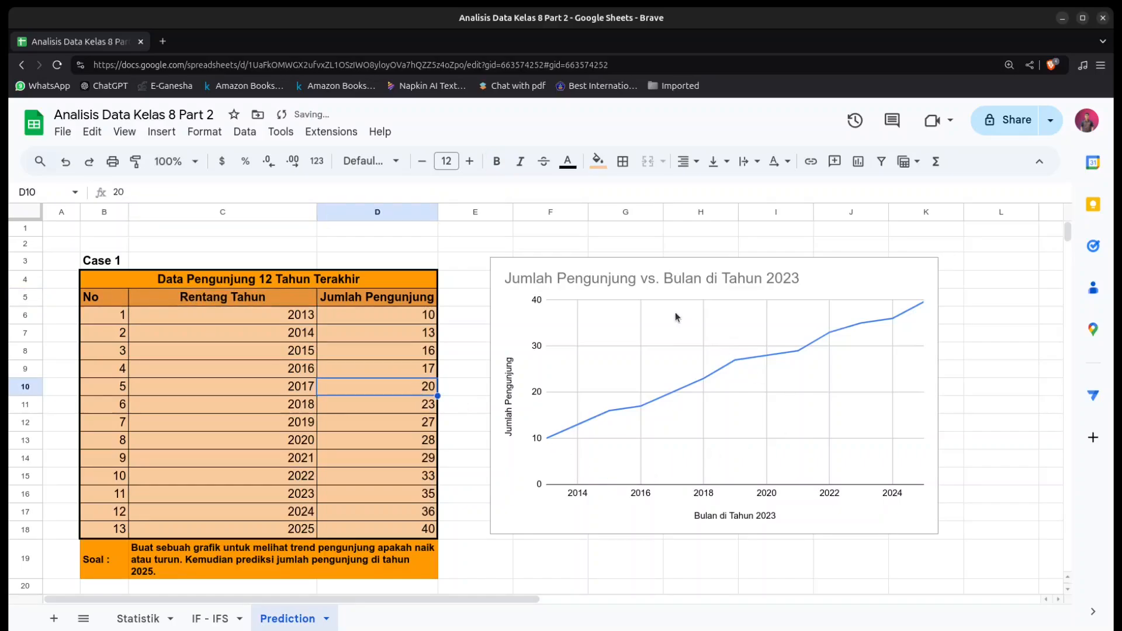
# Step: Review the visitor trend line chart together with the 2025 forecast in D18
pyautogui.click(714, 481)
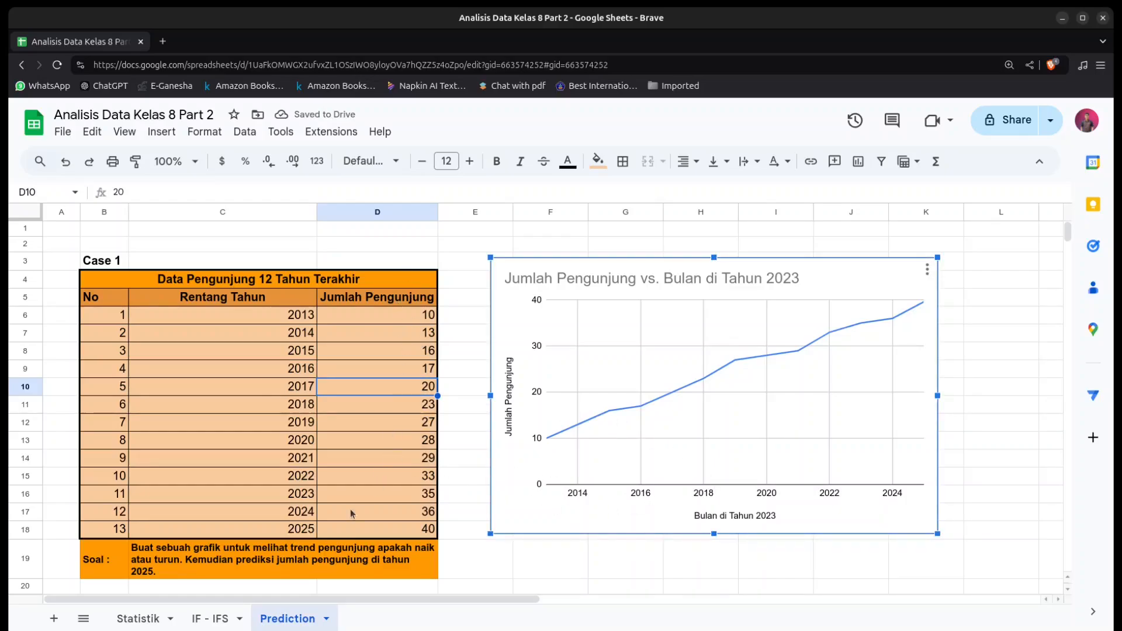
pyautogui.click(353, 526)
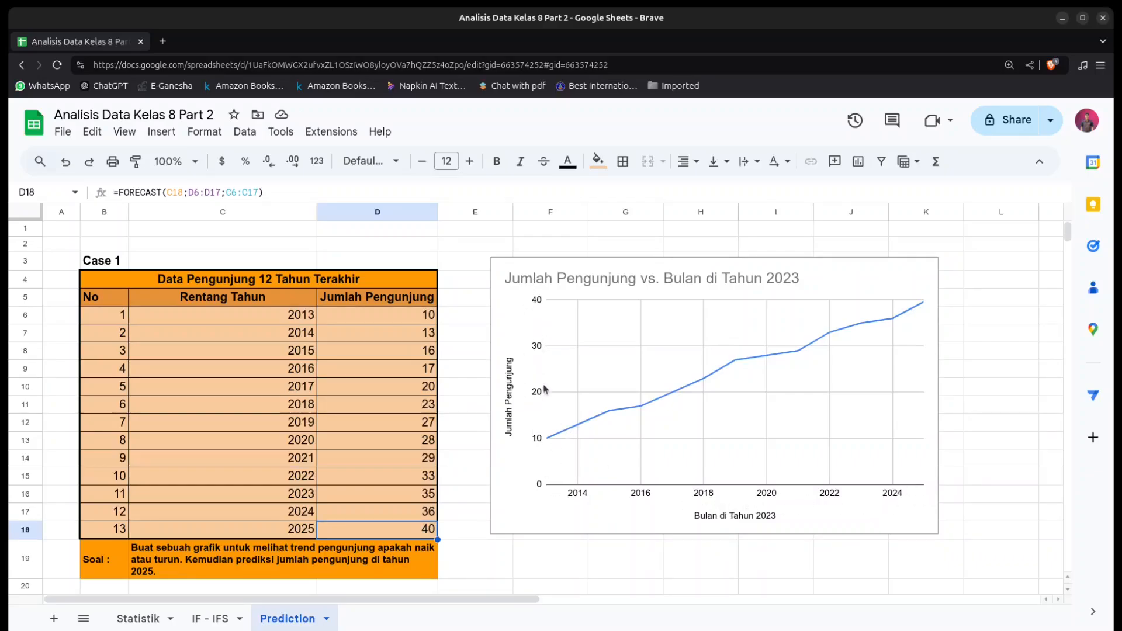
pyautogui.click(460, 551)
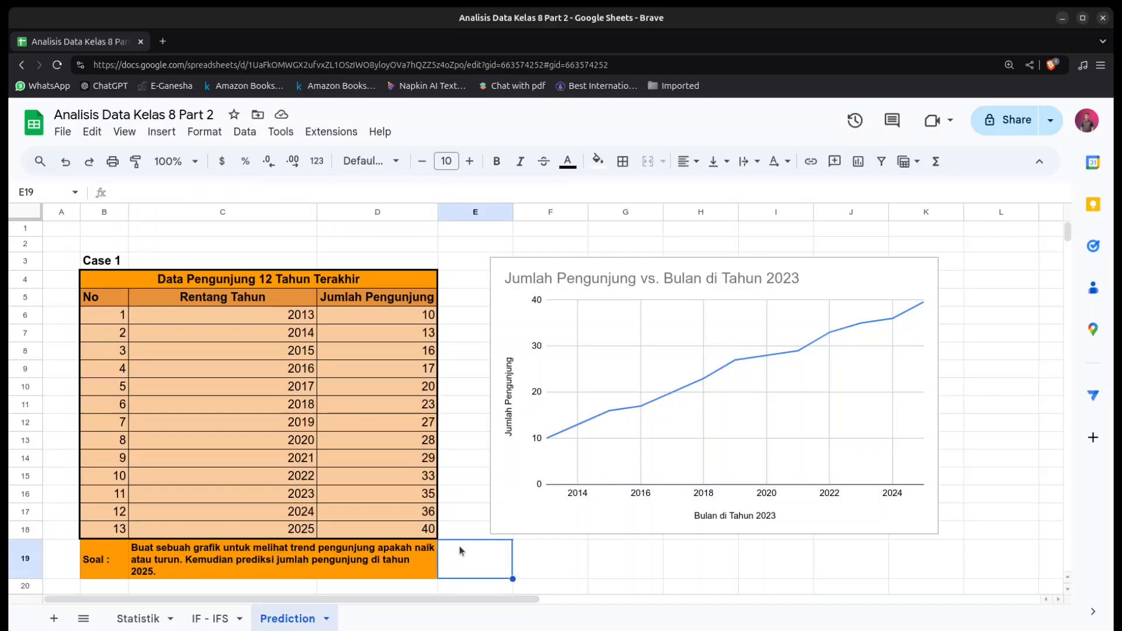
# Step: Examine the Case 2 table of monthly baby births, its empty month 12 cell D36 and the question below it
pyautogui.scroll(-8, 342, 496)
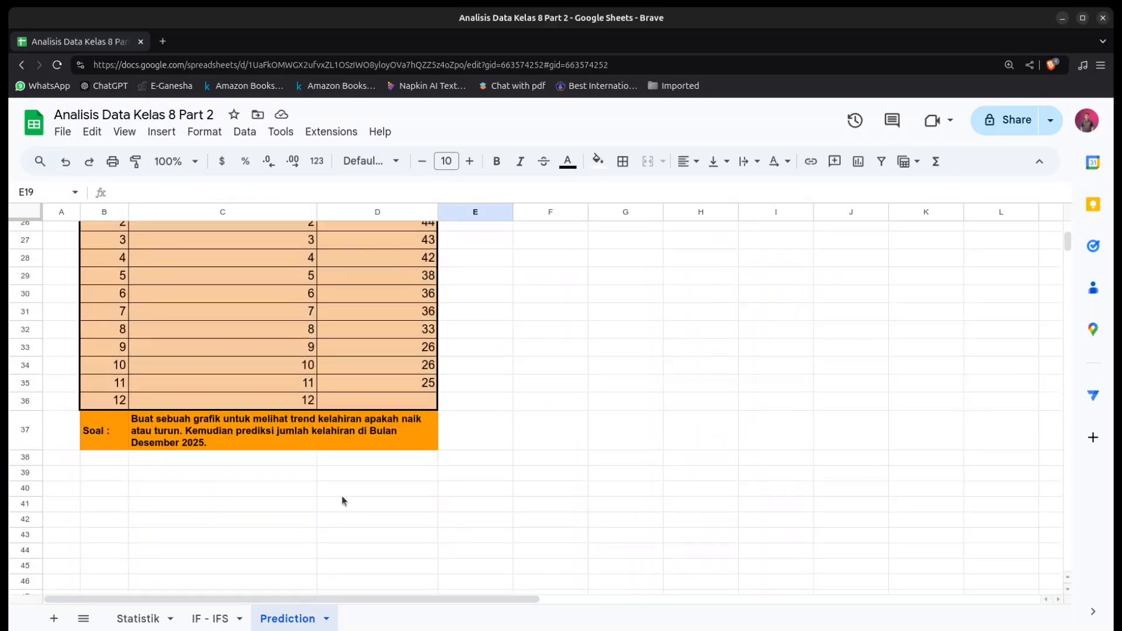
pyautogui.scroll(2, 342, 496)
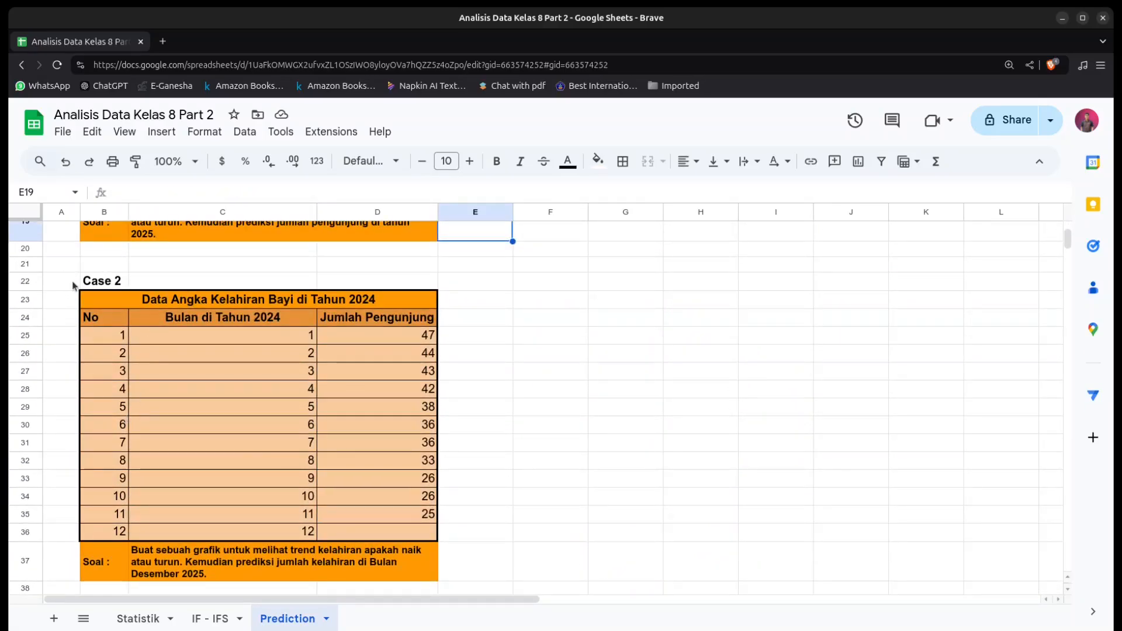
pyautogui.click(295, 335)
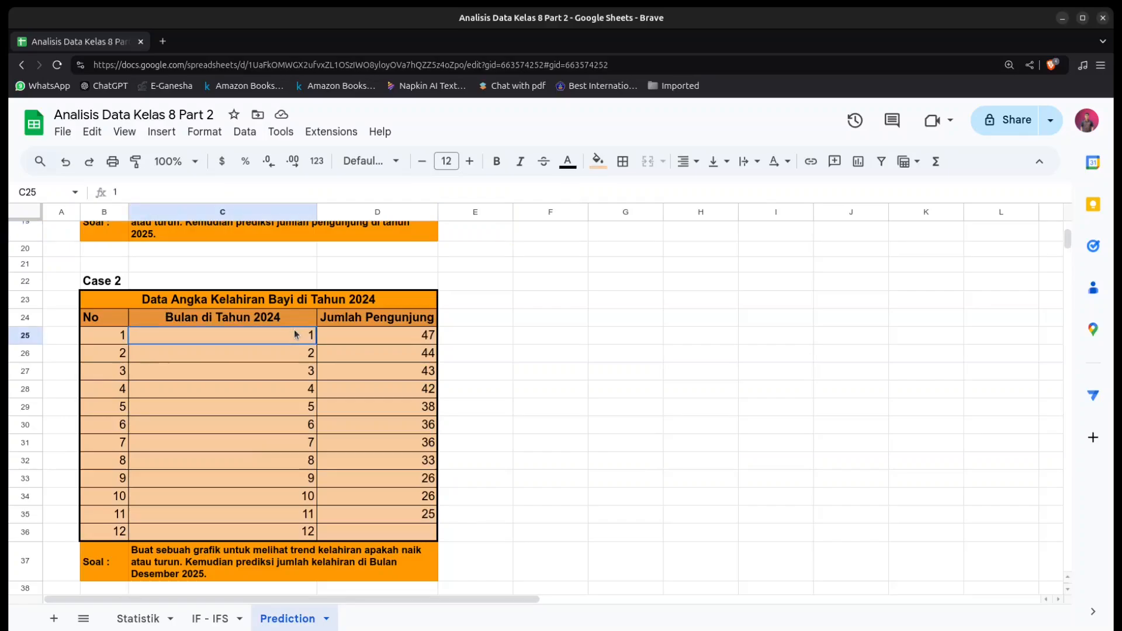
pyautogui.click(359, 374)
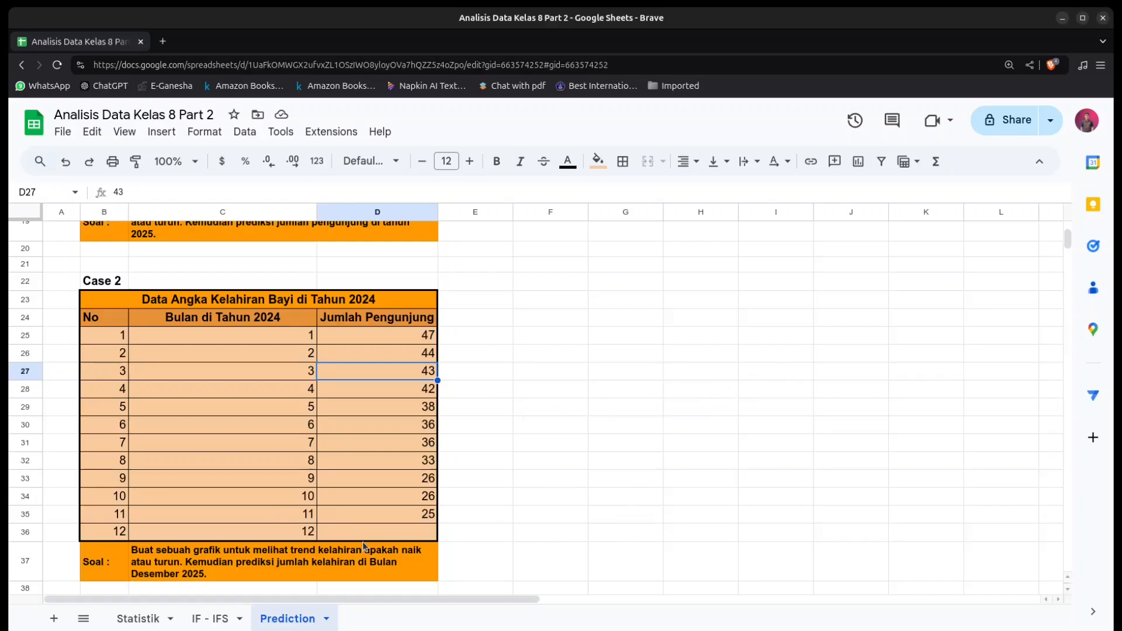
pyautogui.click(417, 537)
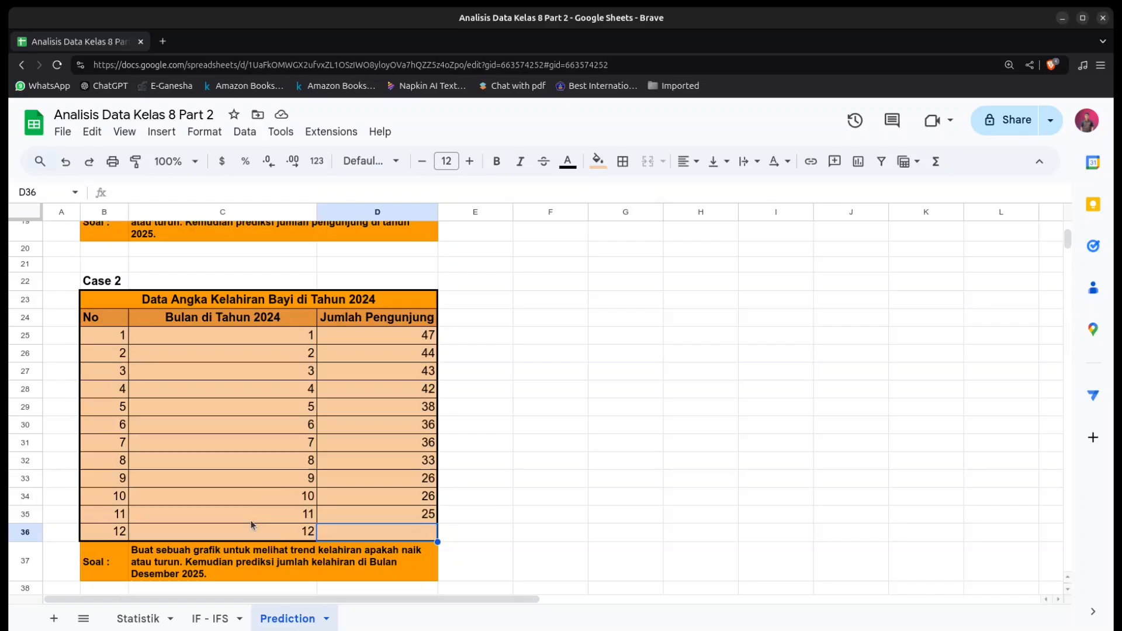
pyautogui.click(506, 484)
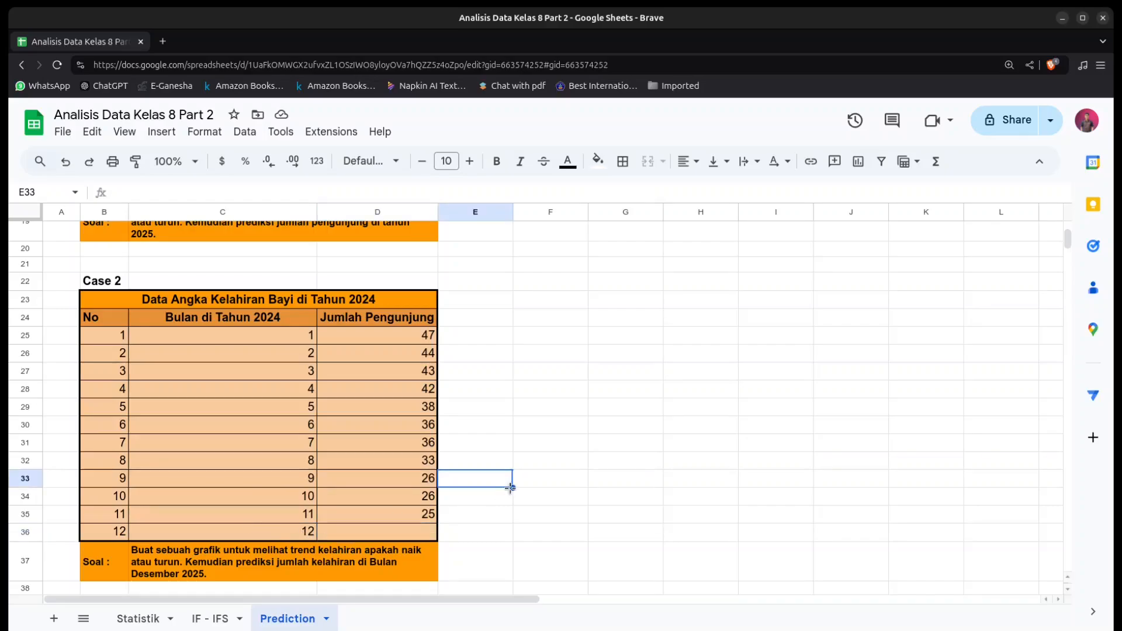